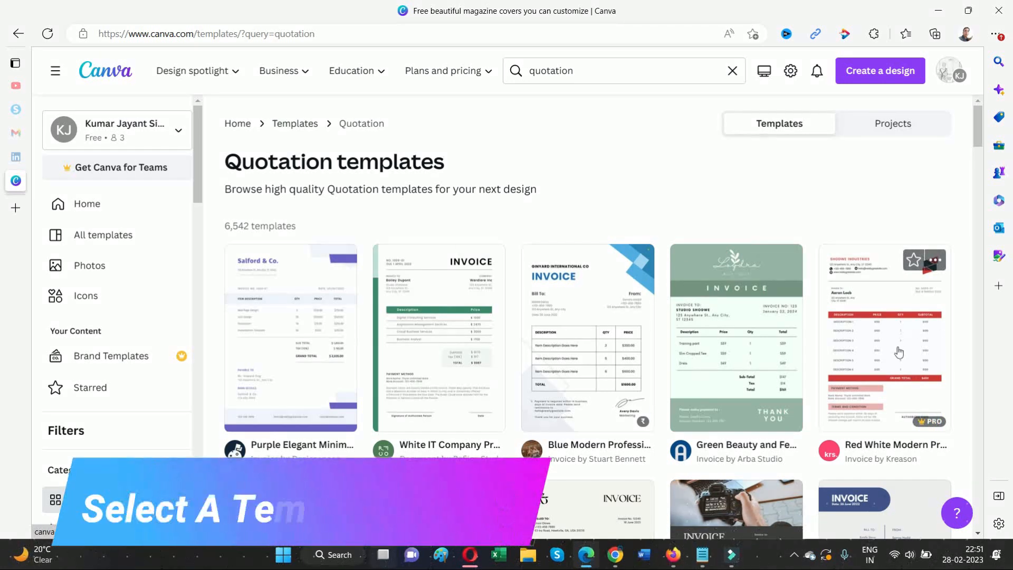
Step: Scroll the quotation template results to find the beige-and-black Fashion Invoice template
scroll(739, 348, "down", 3)
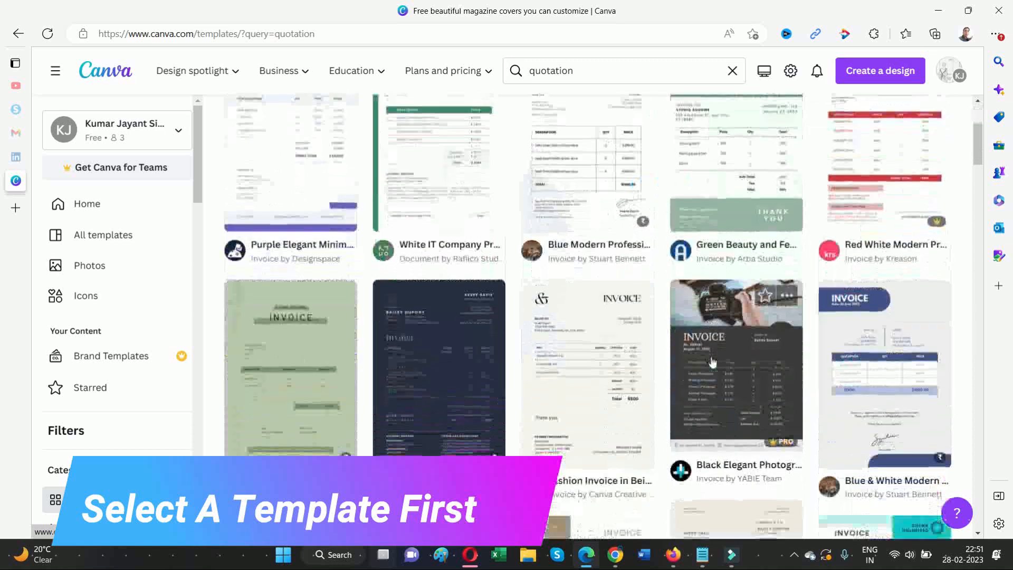
Step: Customise the Fashion Invoice template, delete its top-left & monogram, and show Uploads
left_click(558, 315)
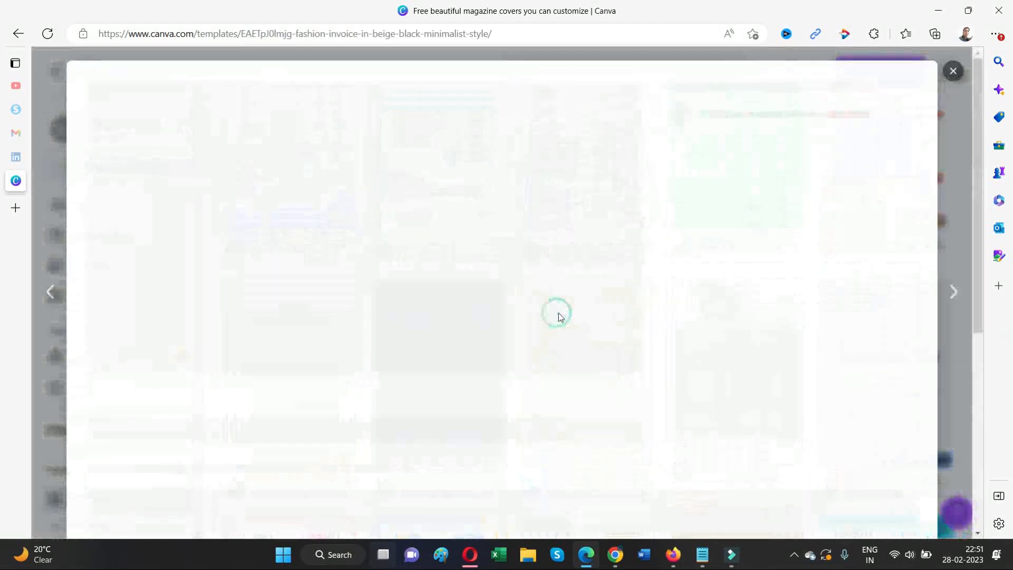
left_click(834, 173)
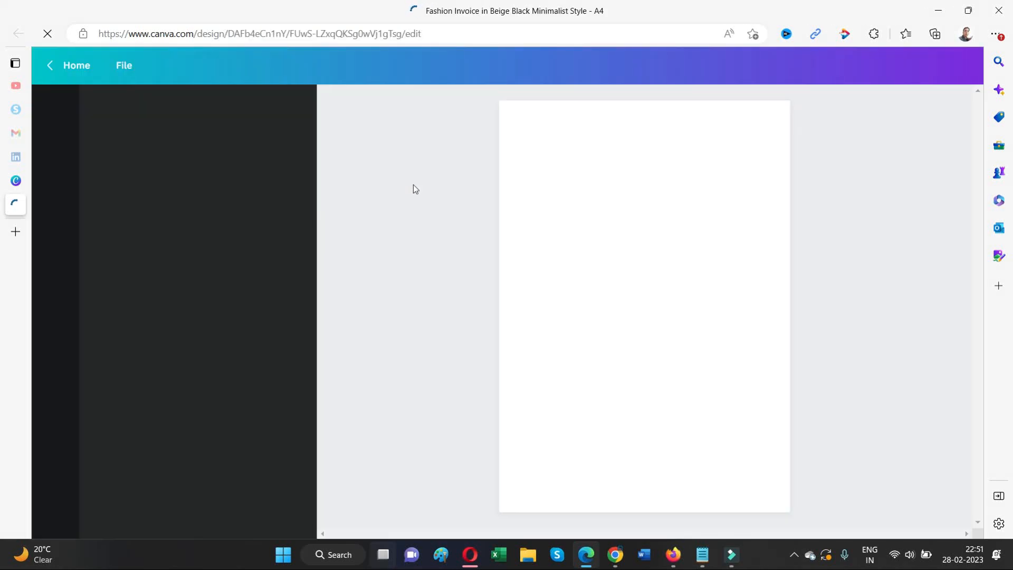
left_click(567, 189)
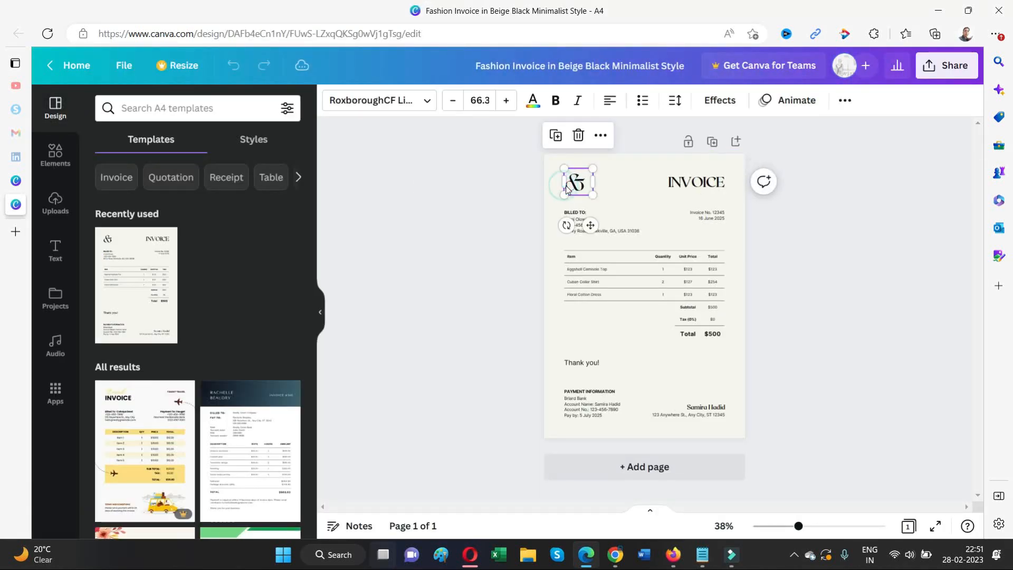
key("Delete")
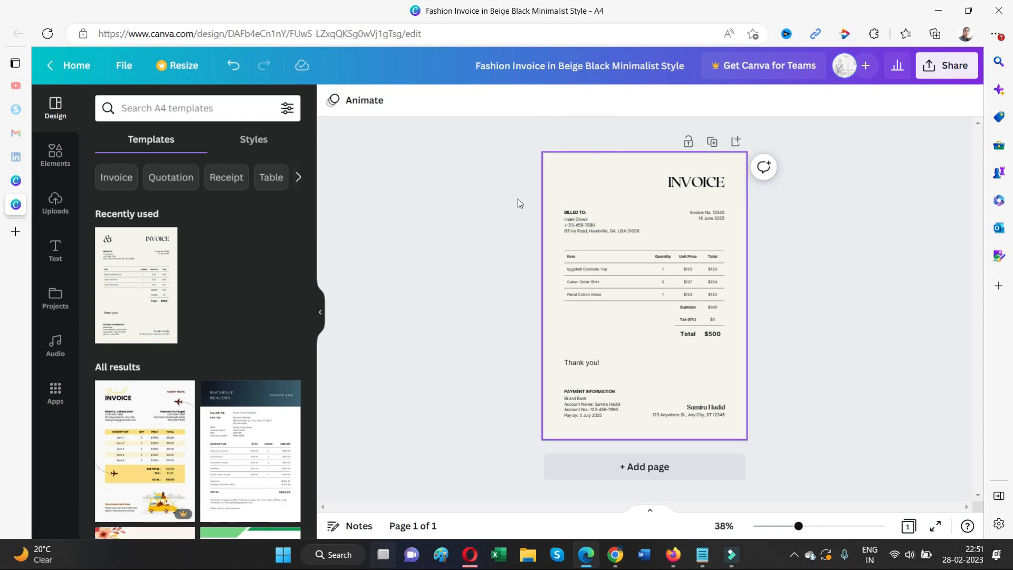
left_click(55, 203)
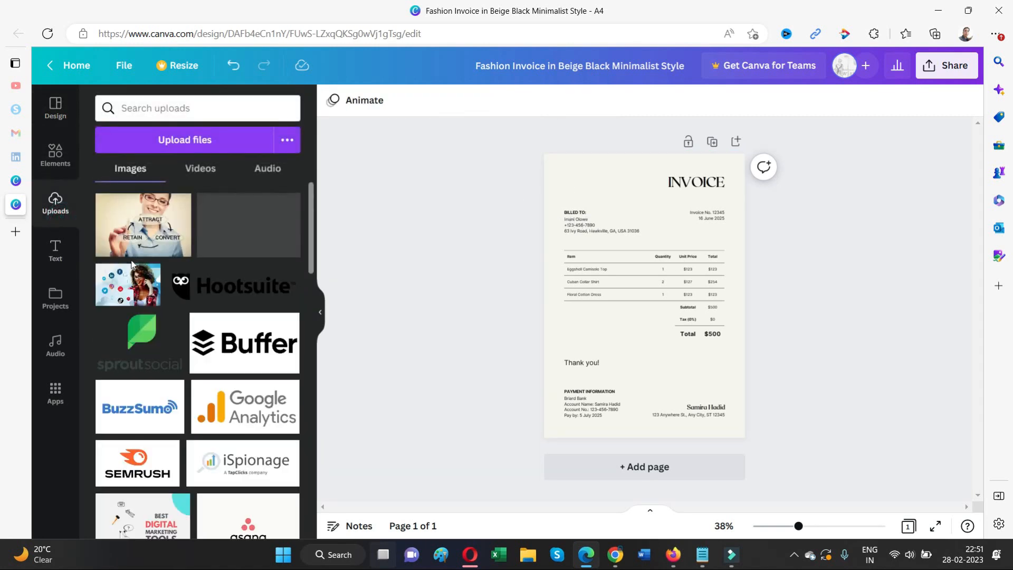
left_click_drag(309, 209, 303, 522)
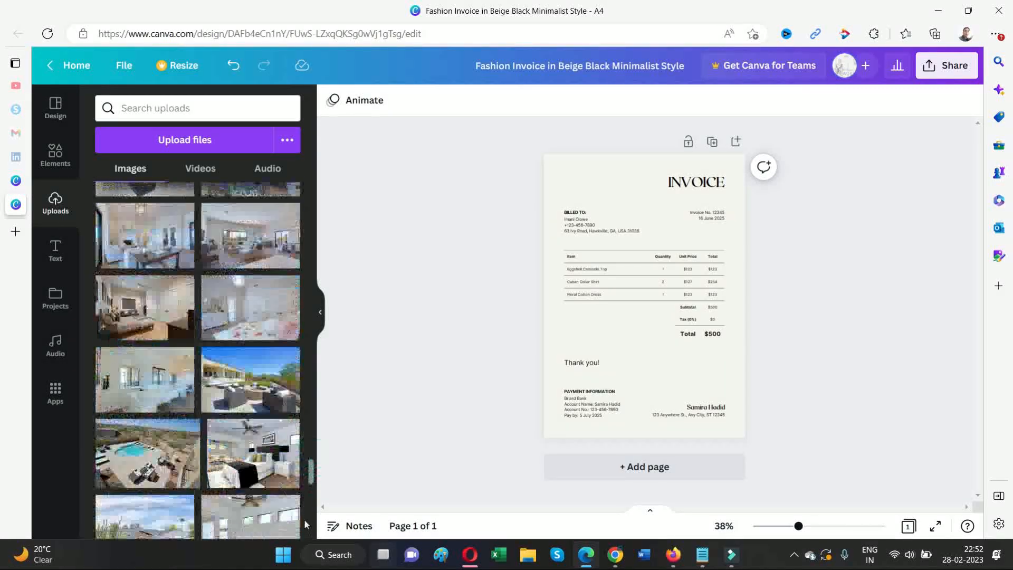
scroll(311, 480, "down", 5)
scroll(312, 475, "down", 5)
left_click(118, 147)
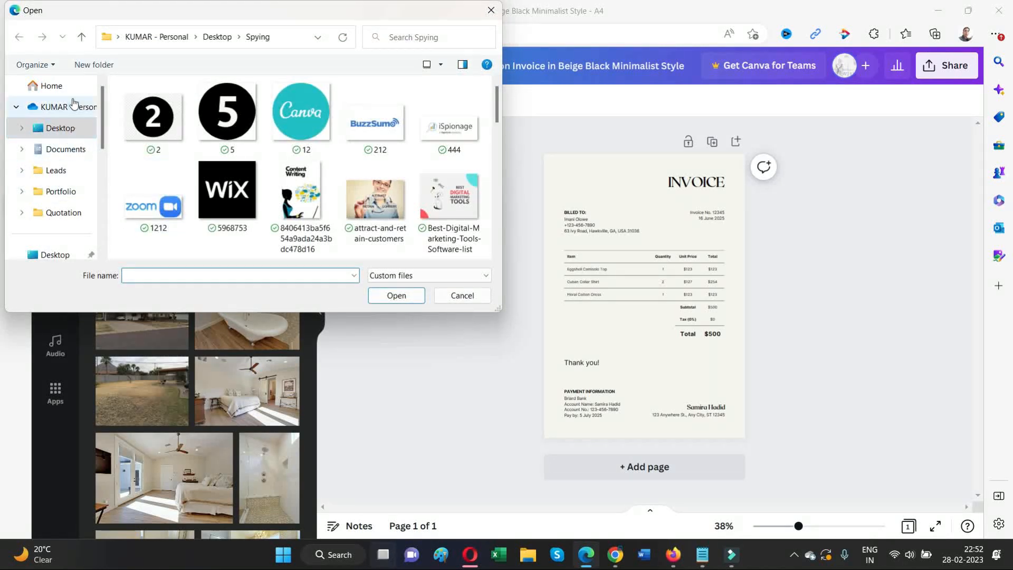
scroll(66, 174, "down", 2)
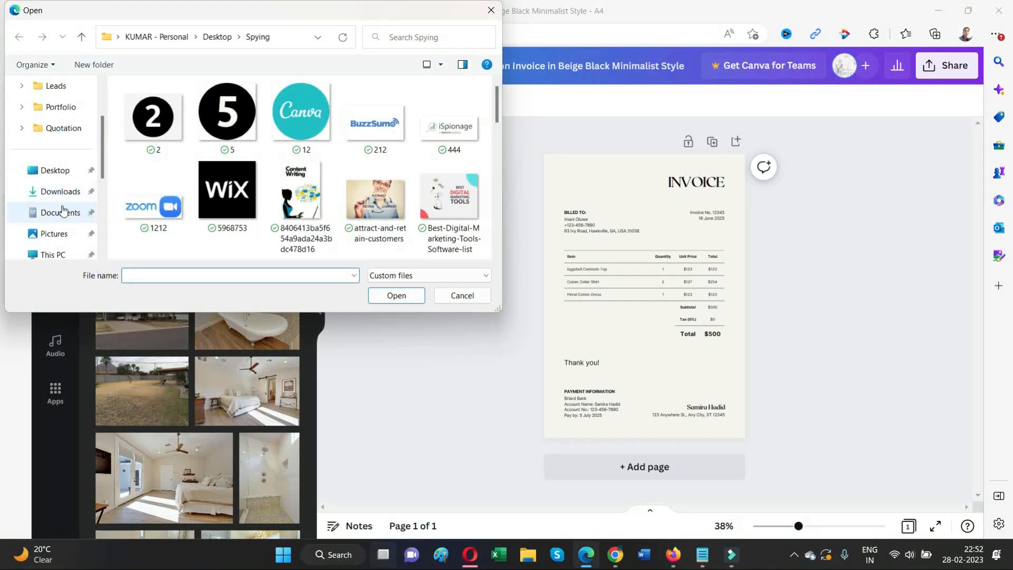
left_click(60, 191)
scroll(423, 170, "down", 3)
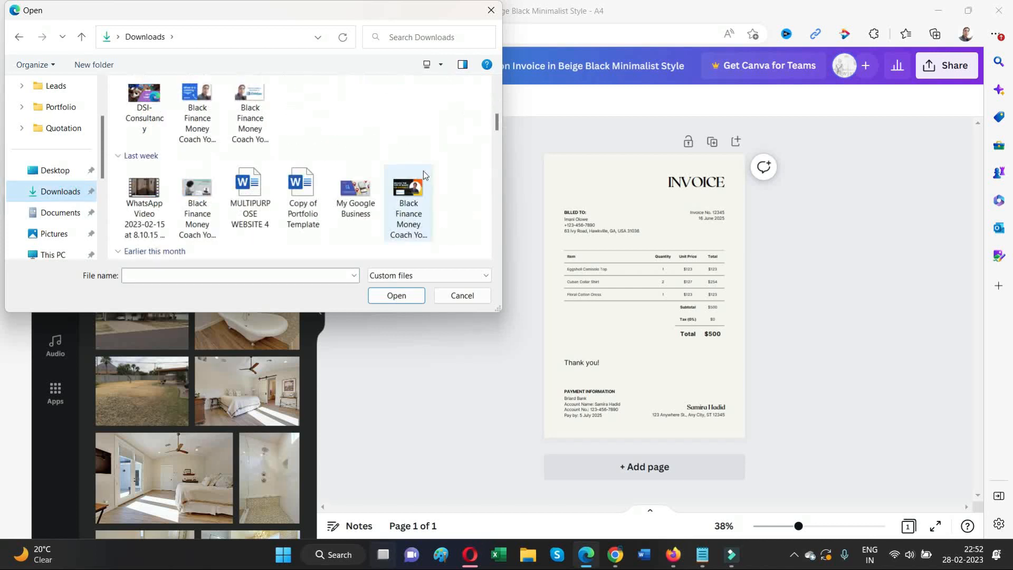
scroll(424, 171, "down", 10)
scroll(435, 199, "down", 8)
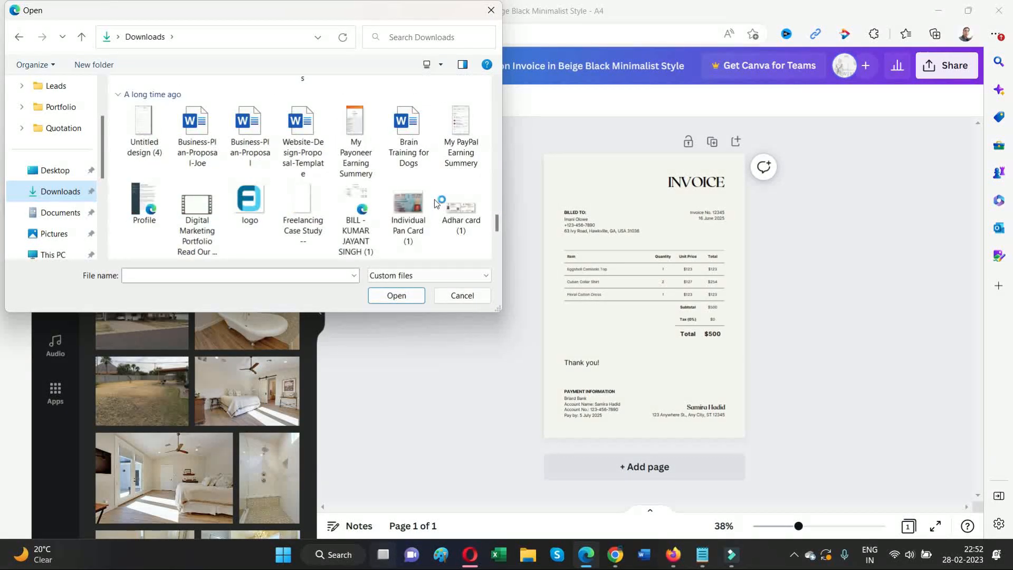
scroll(435, 203, "down", 1)
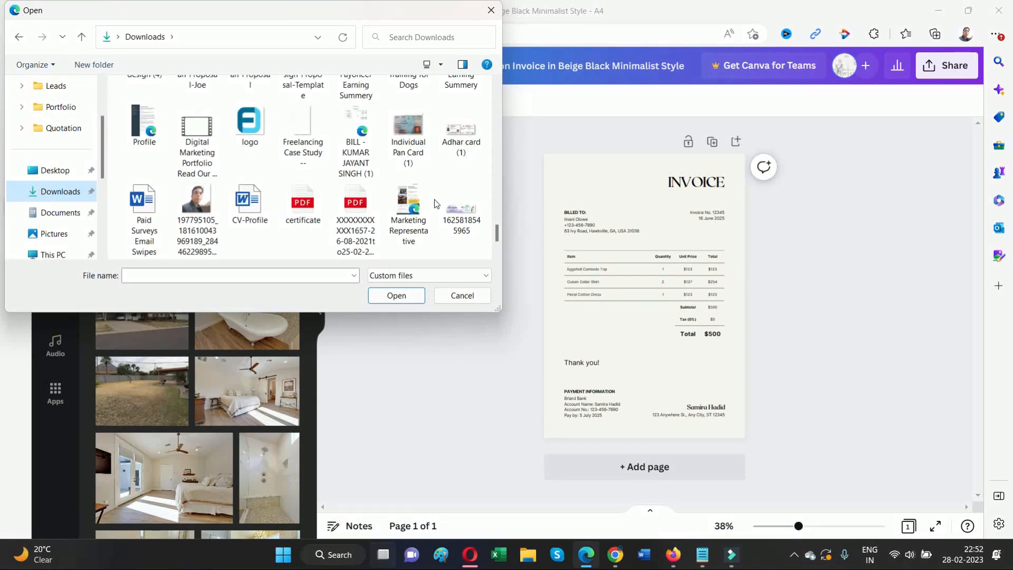
scroll(435, 200, "down", 2)
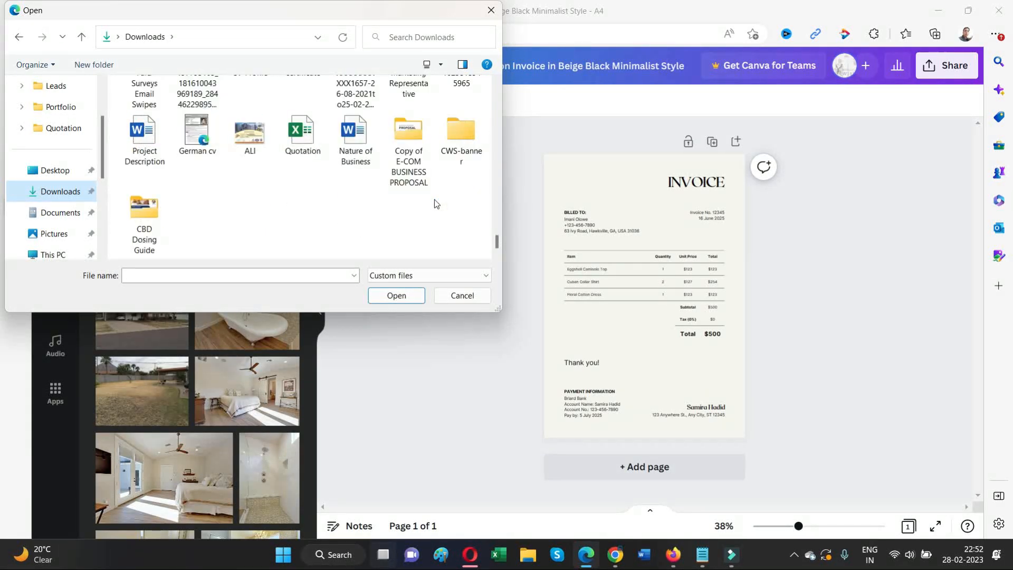
scroll(435, 199, "up", 3)
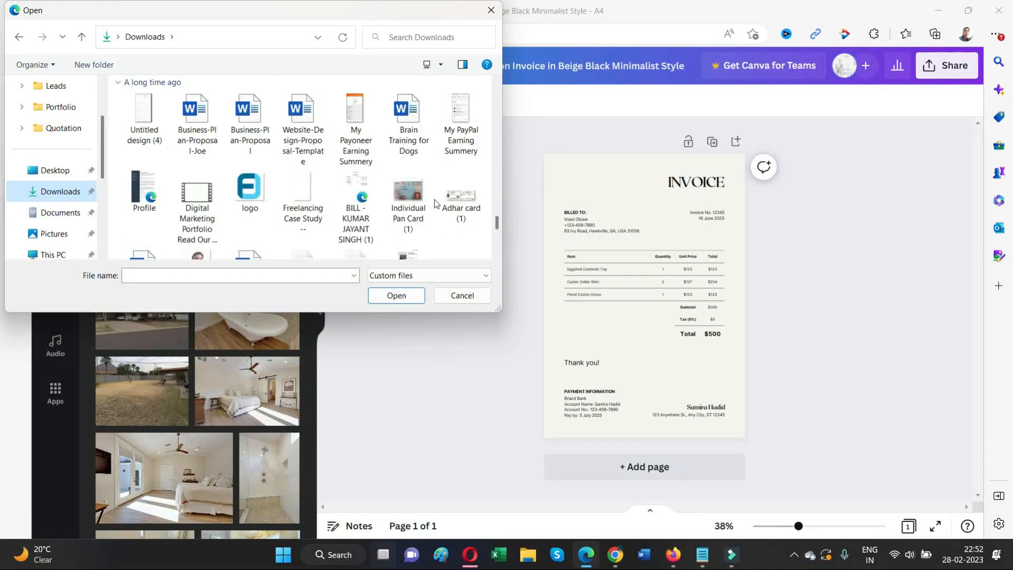
scroll(436, 203, "up", 2)
scroll(427, 187, "up", 2)
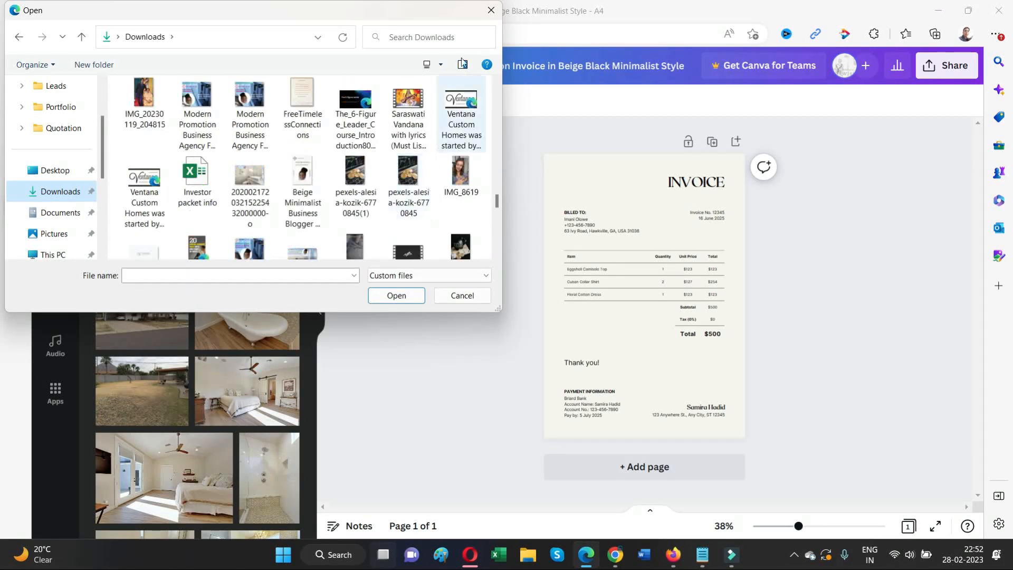
Step: Close the file picker and scroll the uploaded images until the blue logo appears
left_click(490, 10)
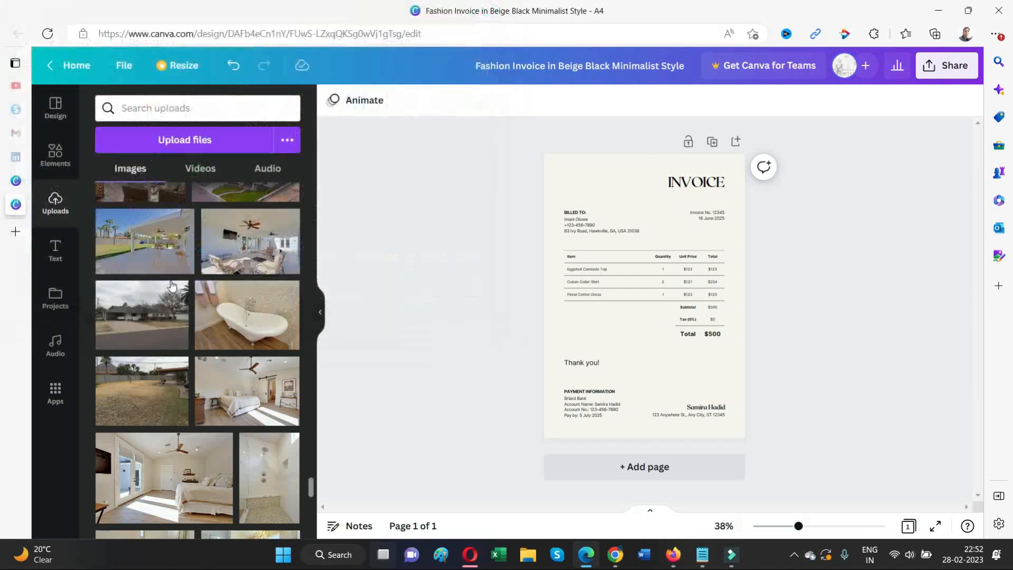
scroll(214, 388, "down", 10)
scroll(213, 392, "down", 10)
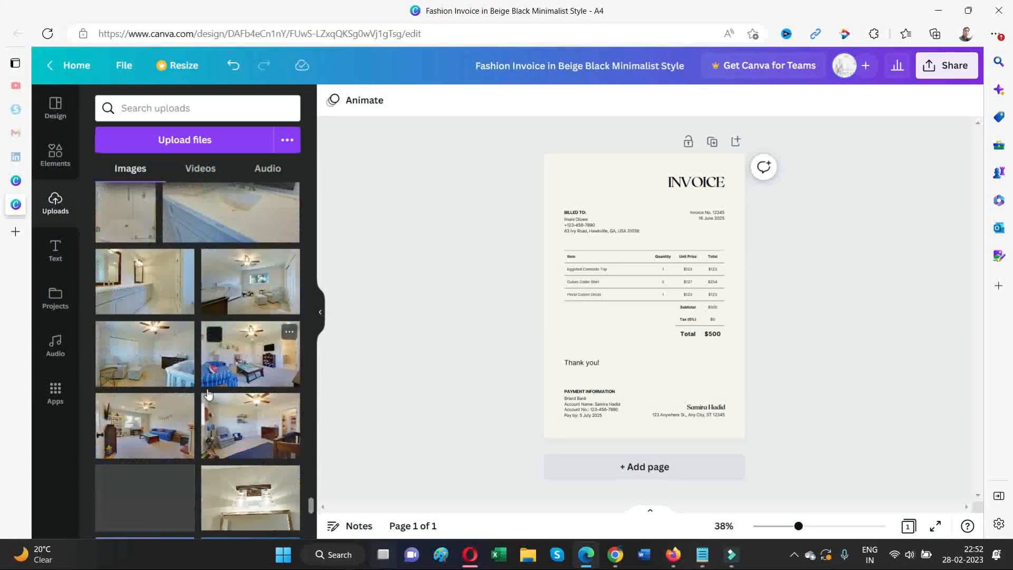
scroll(210, 396, "down", 10)
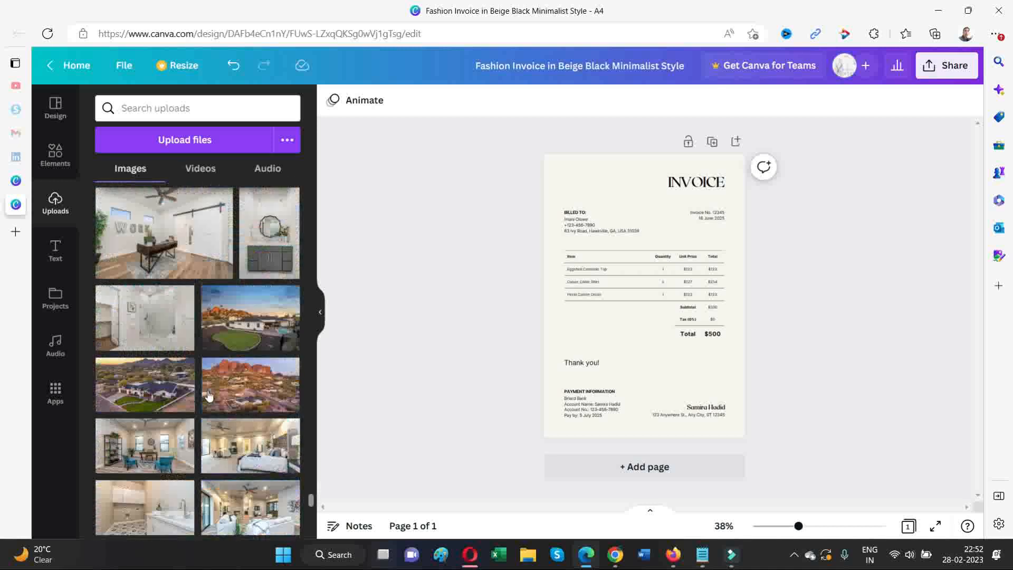
scroll(209, 396, "down", 15)
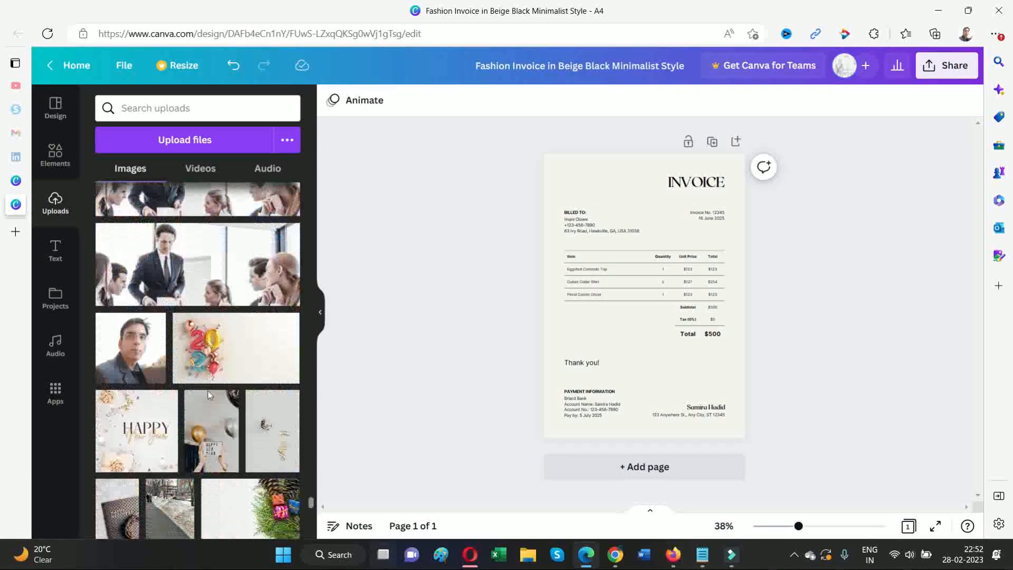
scroll(210, 397, "down", 15)
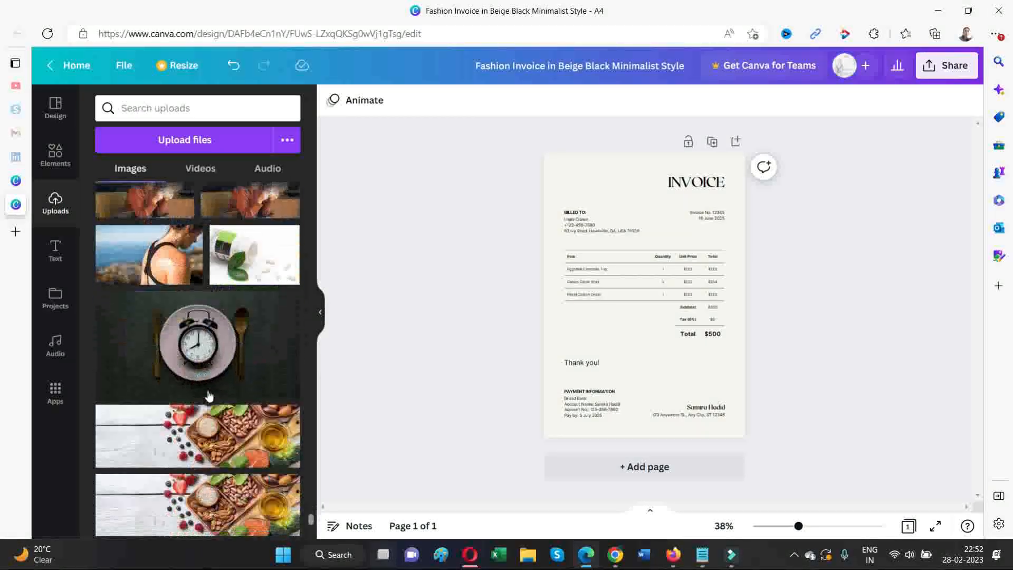
scroll(209, 396, "down", 15)
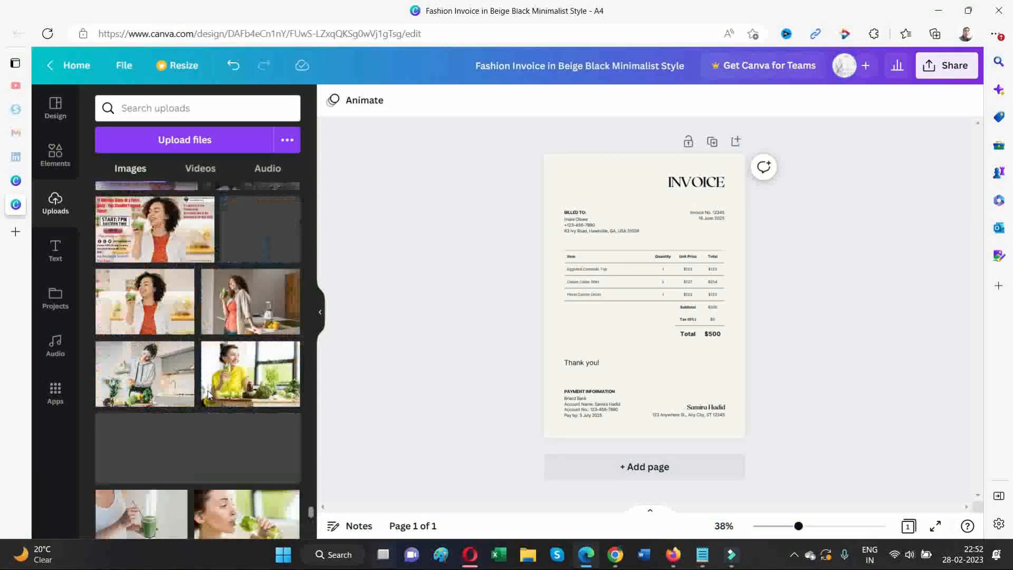
scroll(209, 396, "down", 15)
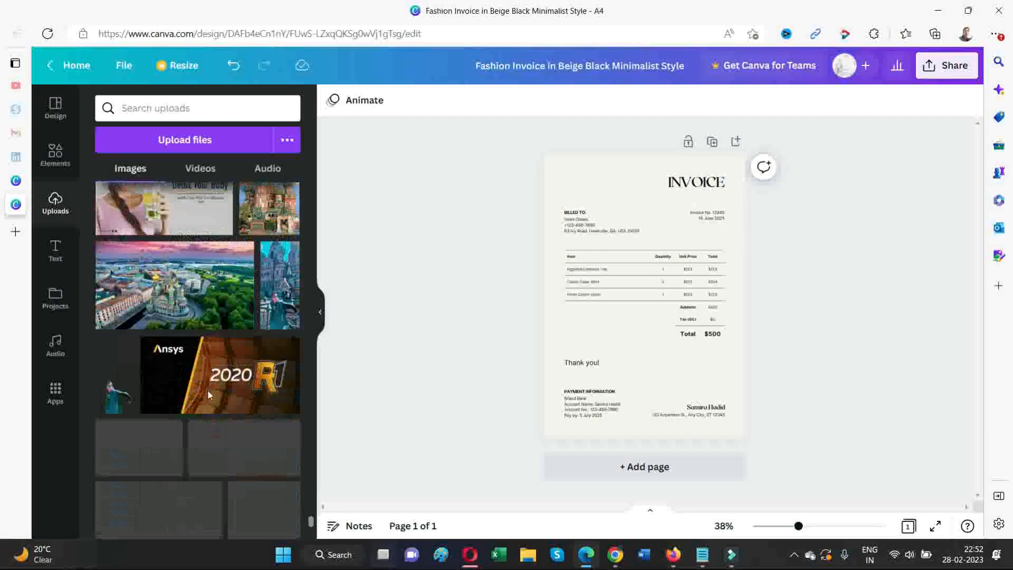
scroll(210, 397, "down", 15)
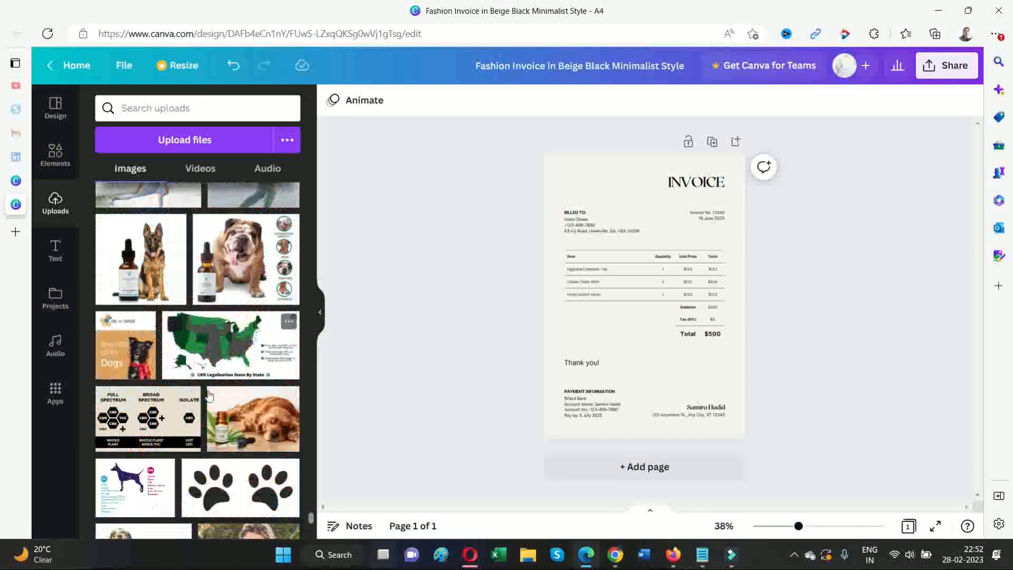
scroll(208, 393, "down", 15)
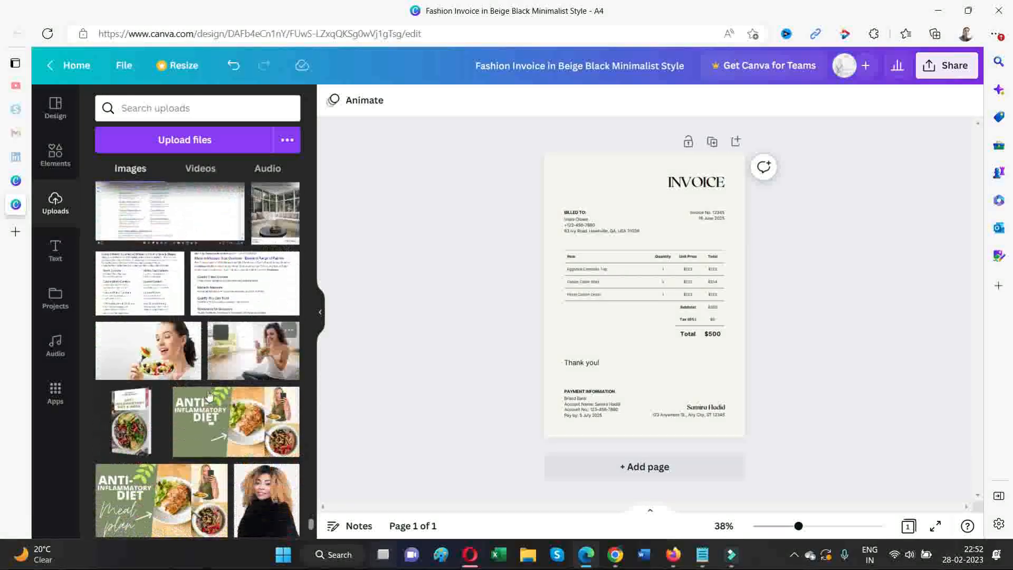
scroll(210, 396, "down", 15)
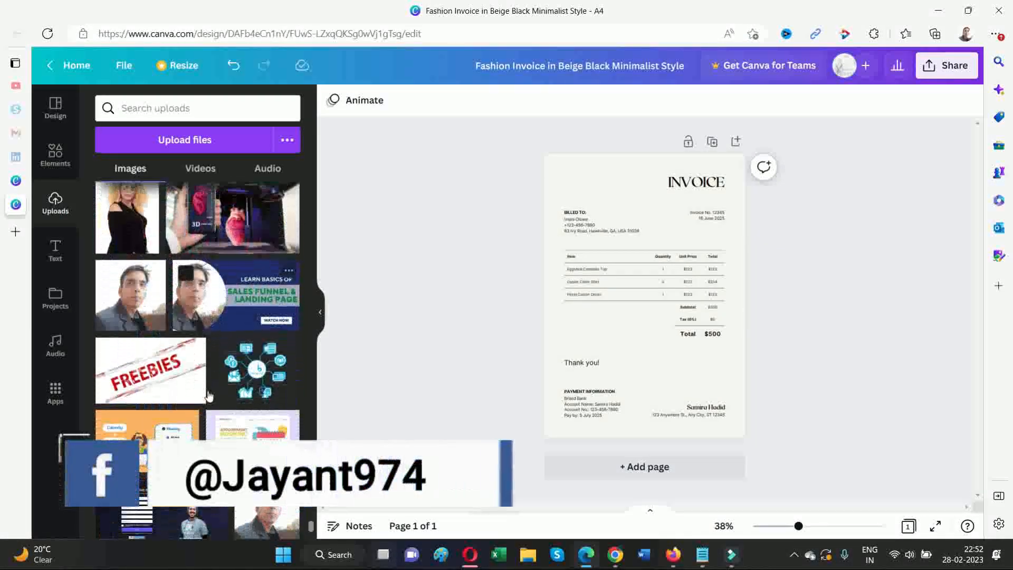
scroll(210, 396, "down", 15)
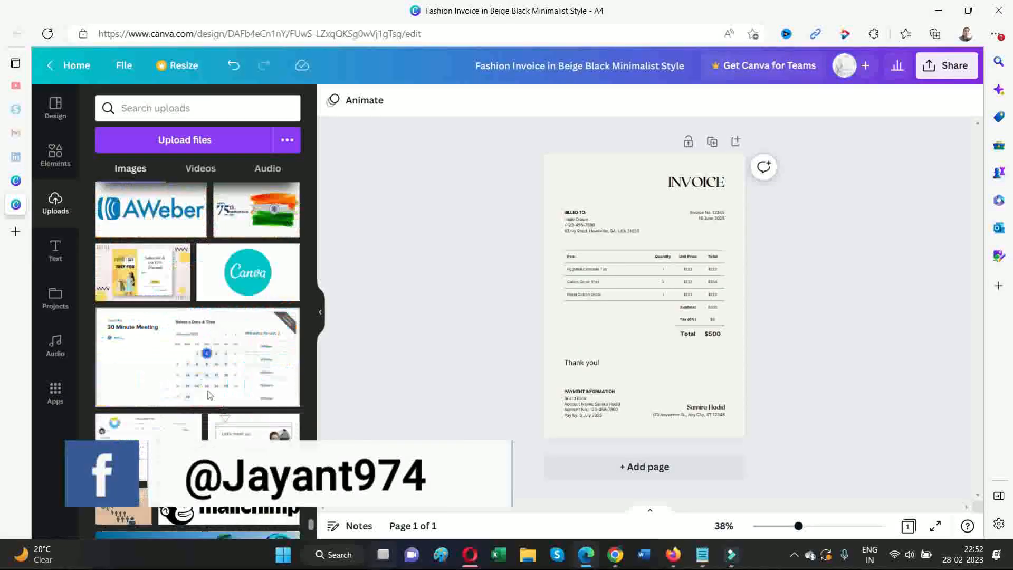
scroll(209, 396, "down", 15)
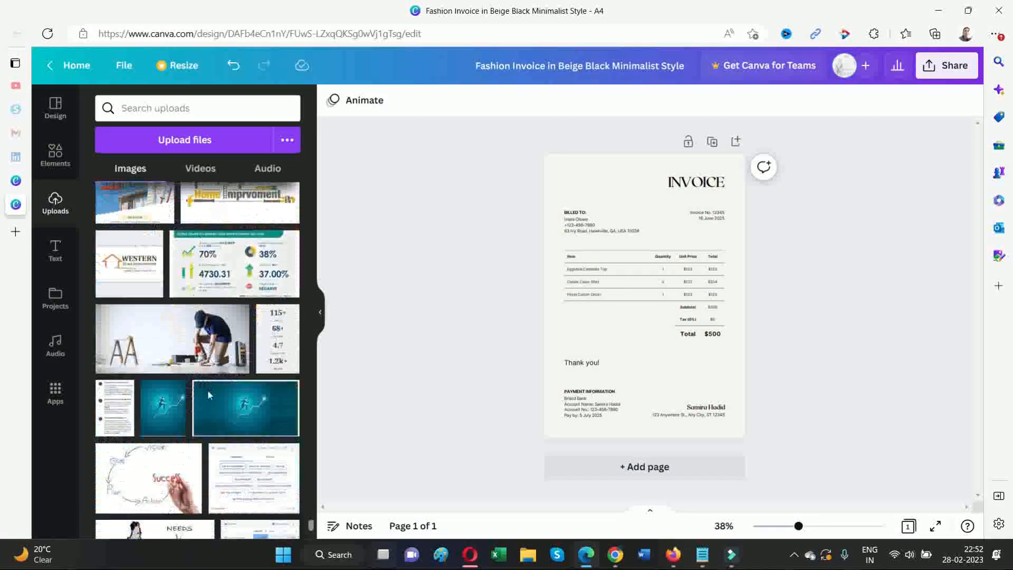
scroll(210, 396, "down", 15)
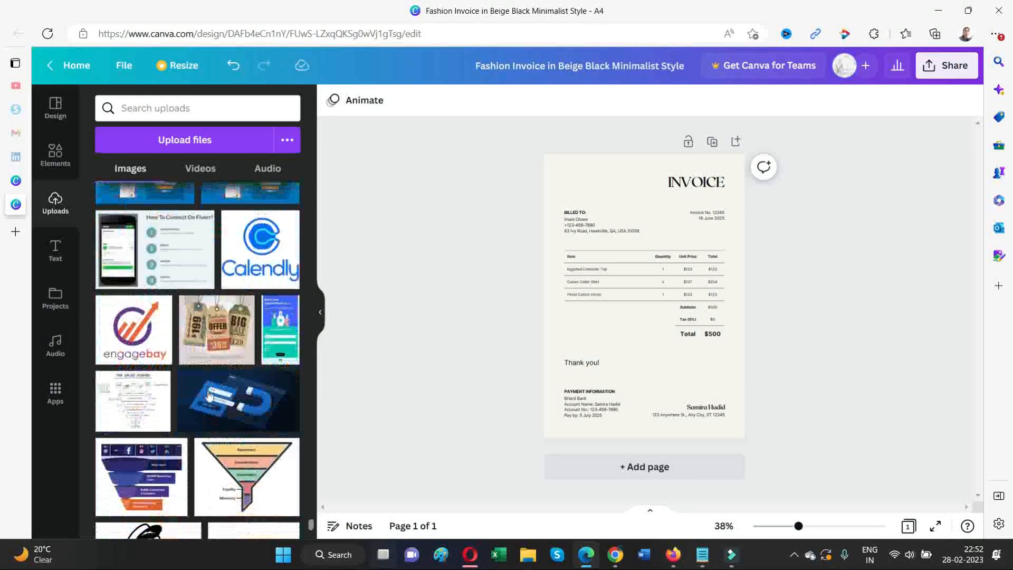
scroll(210, 396, "down", 15)
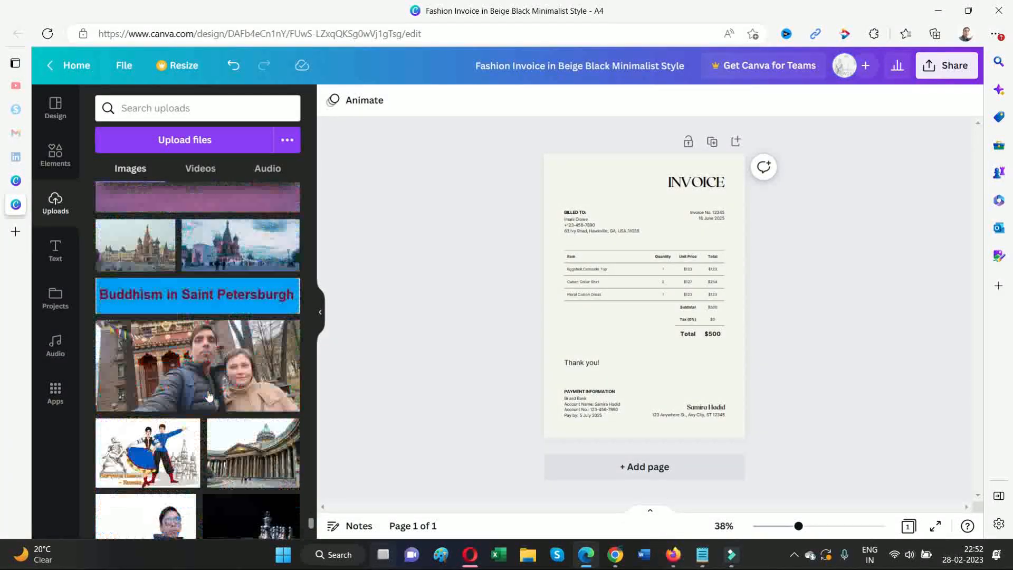
scroll(209, 395, "down", 15)
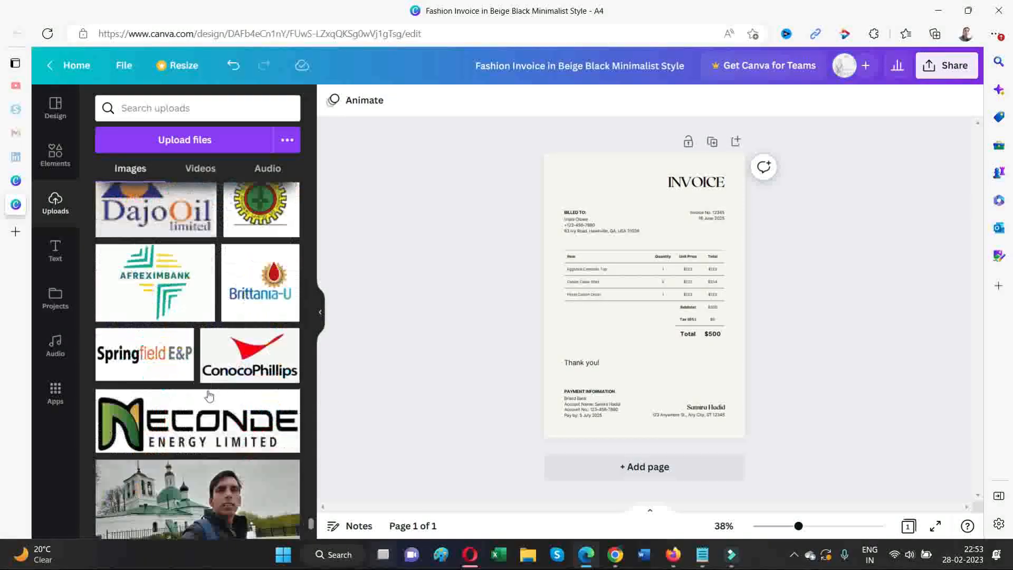
scroll(209, 397, "down", 15)
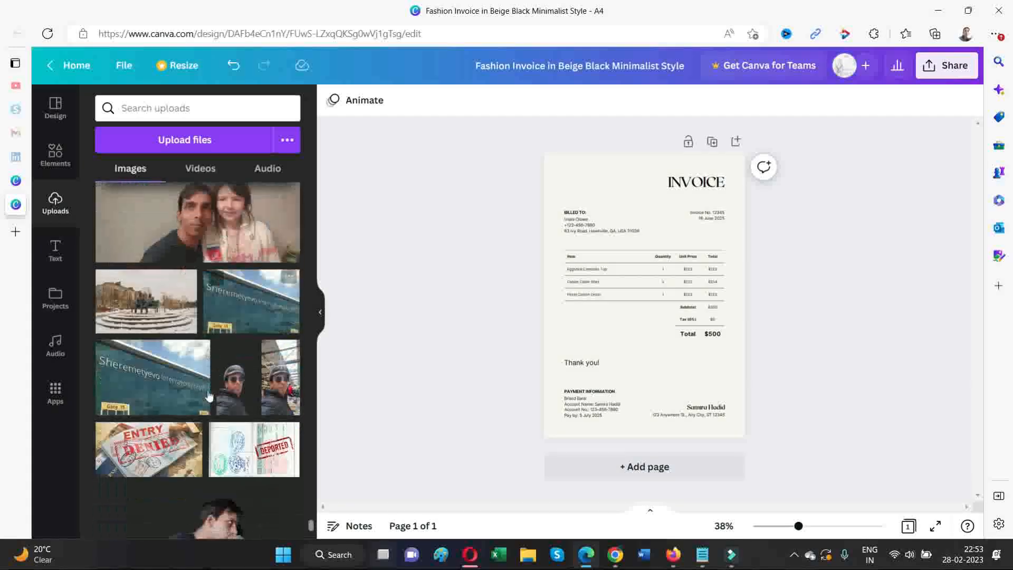
scroll(210, 395, "down", 15)
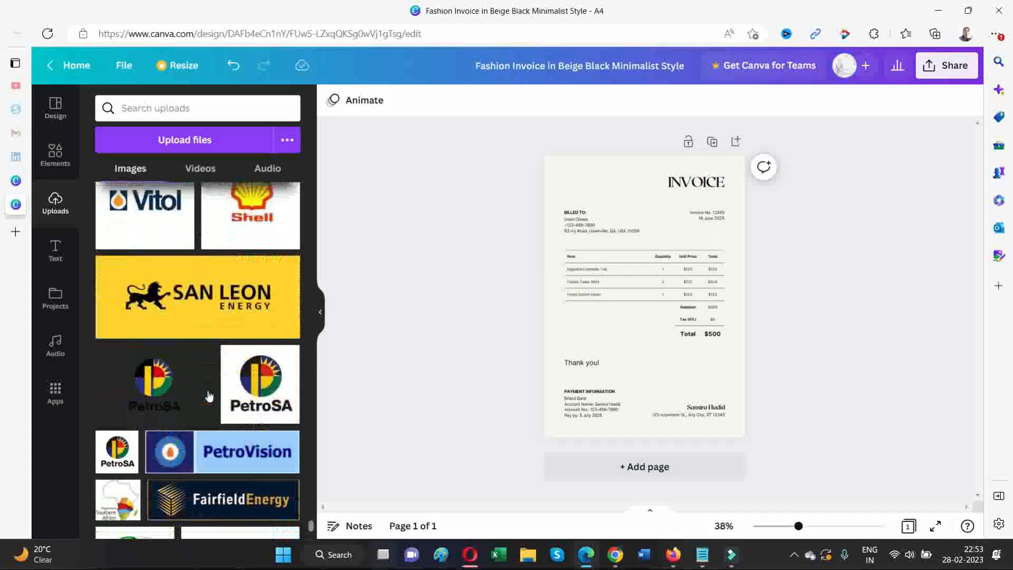
scroll(210, 396, "down", 15)
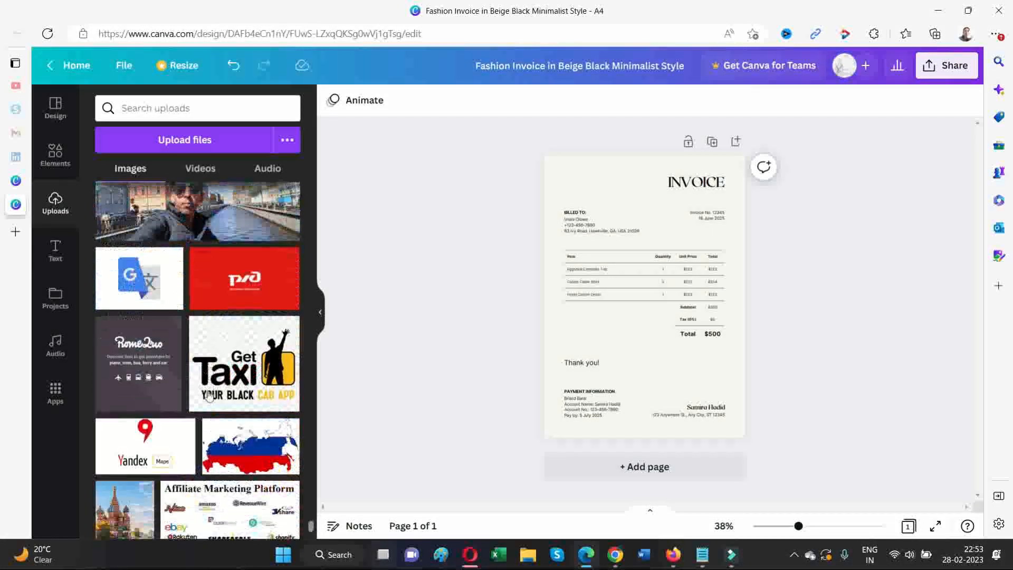
scroll(209, 396, "down", 15)
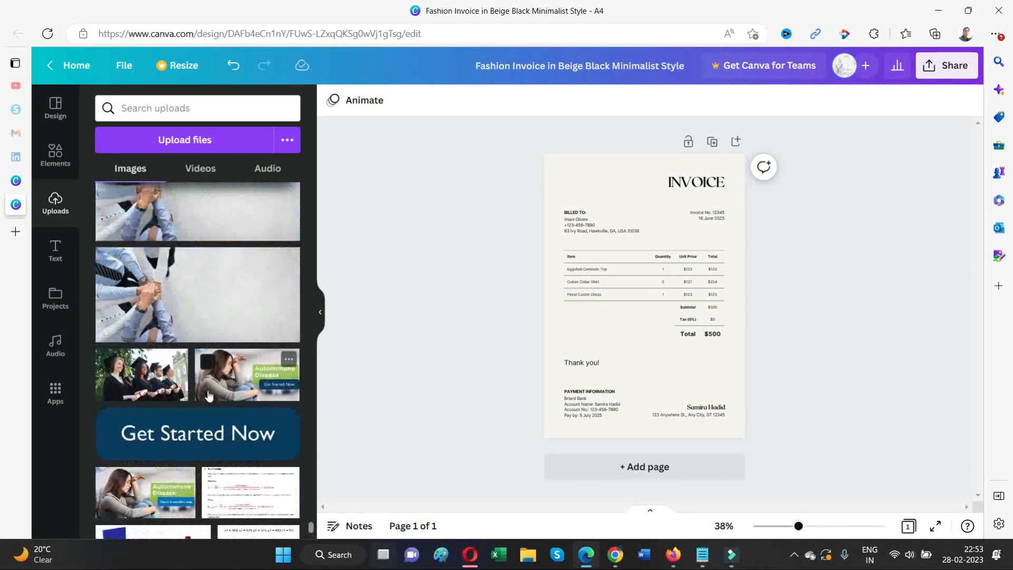
scroll(210, 396, "down", 15)
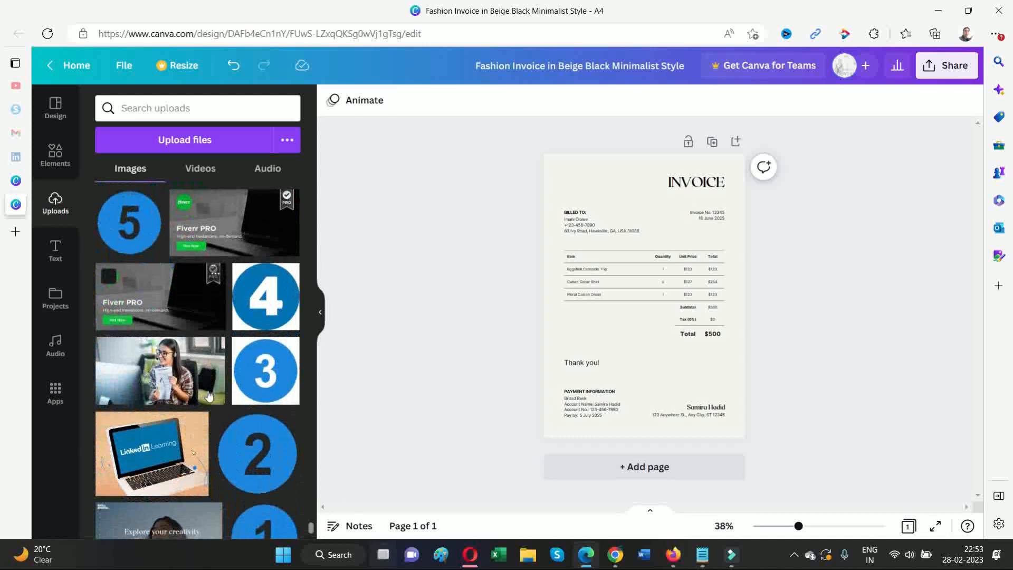
scroll(209, 396, "down", 15)
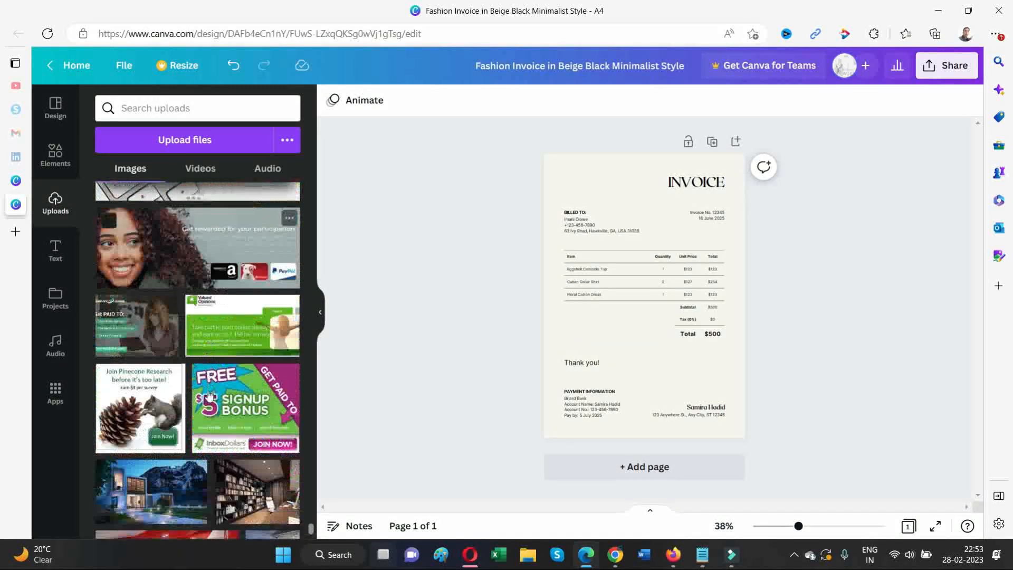
scroll(210, 396, "down", 15)
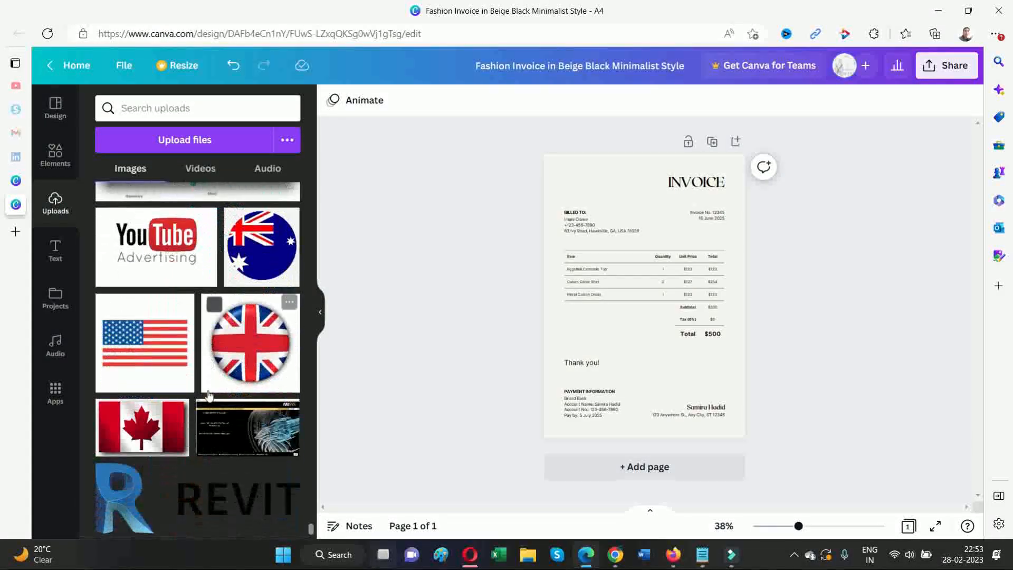
scroll(210, 395, "down", 15)
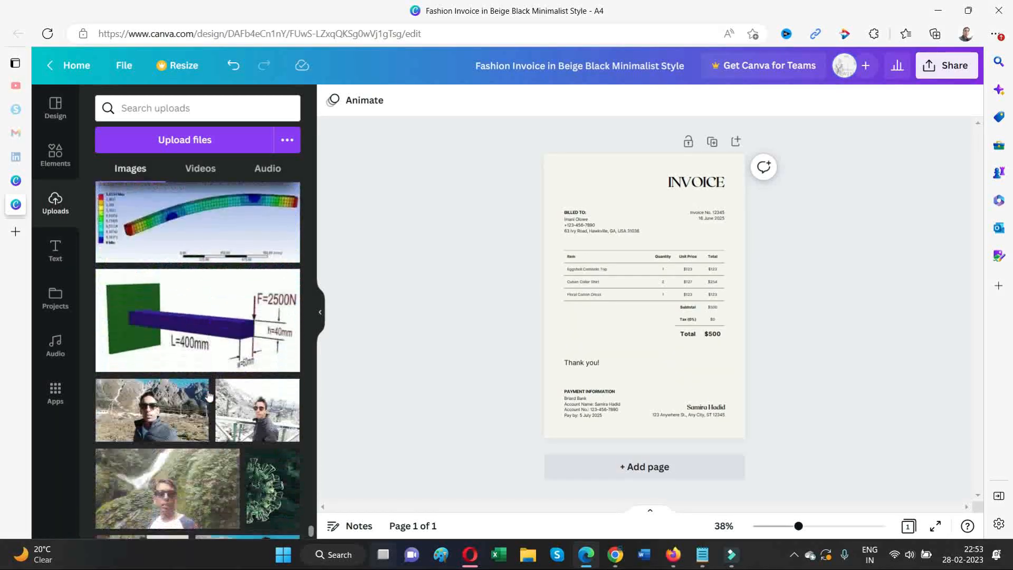
scroll(210, 395, "down", 15)
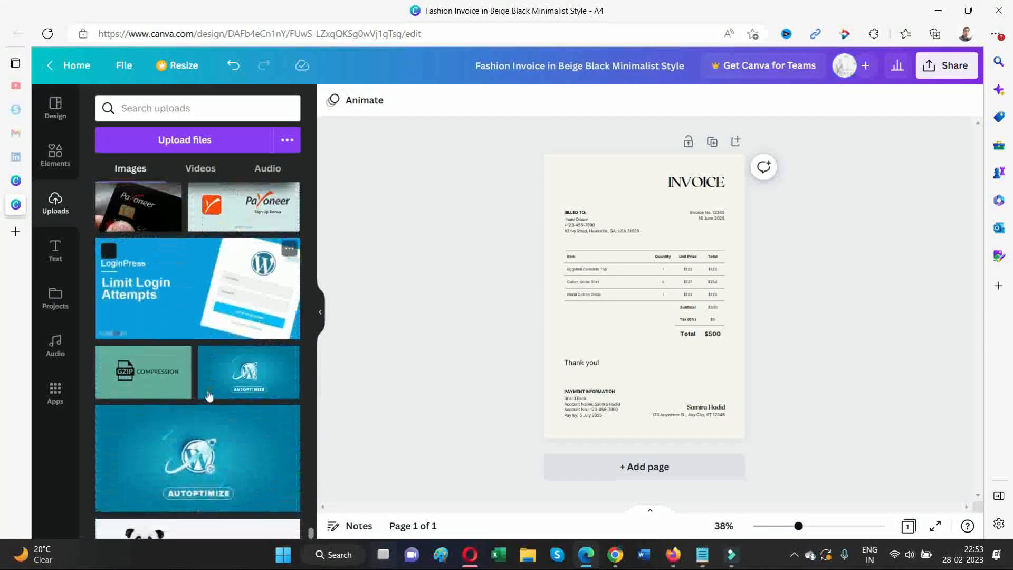
scroll(210, 396, "down", 15)
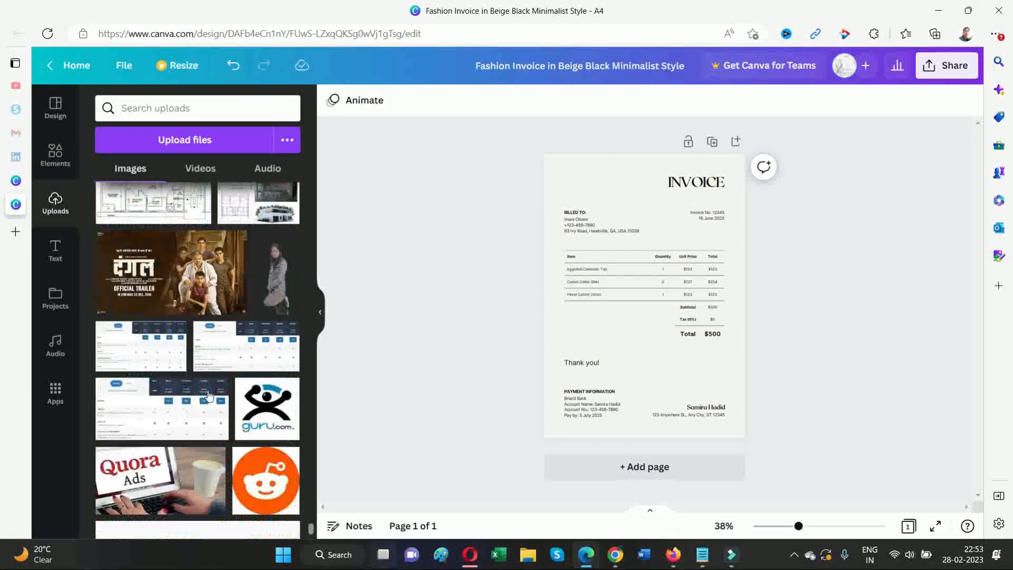
scroll(210, 396, "down", 15)
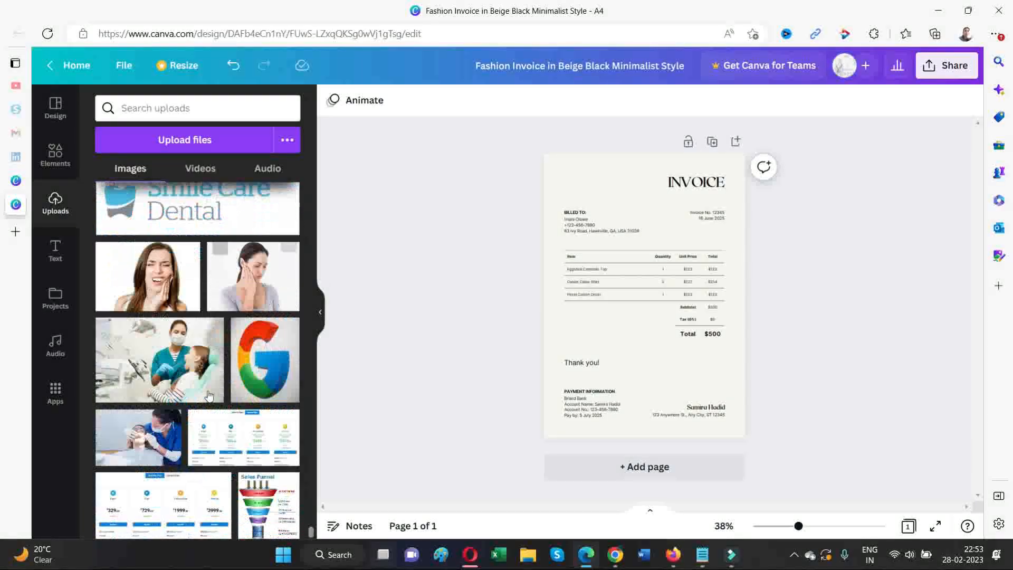
scroll(209, 395, "down", 15)
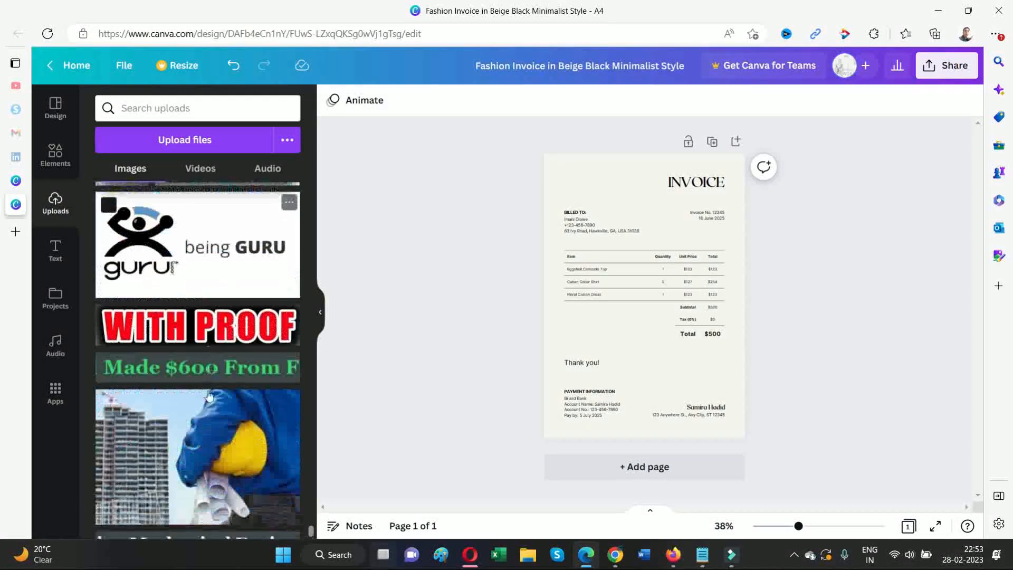
scroll(209, 396, "down", 15)
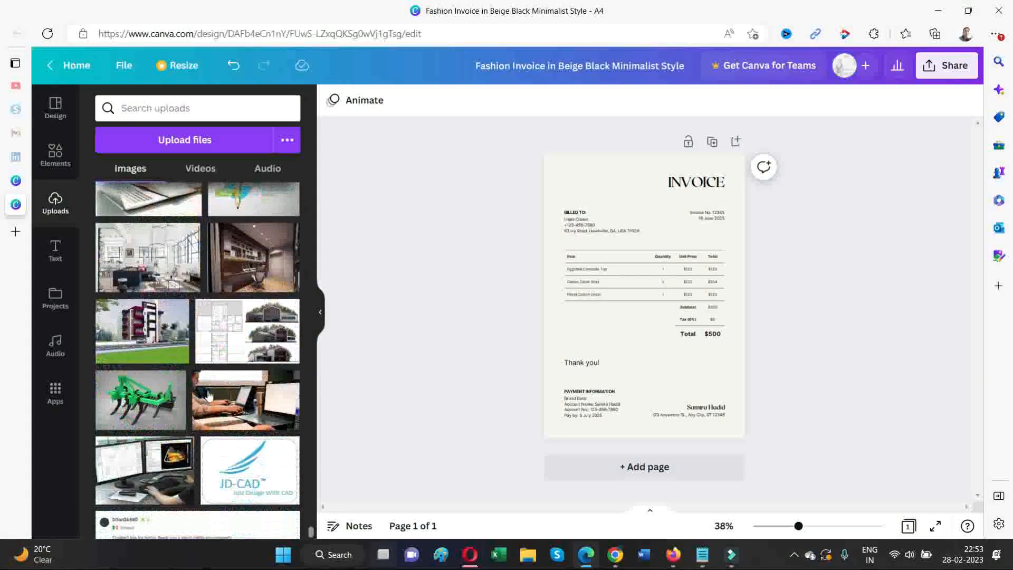
scroll(210, 395, "up", 4)
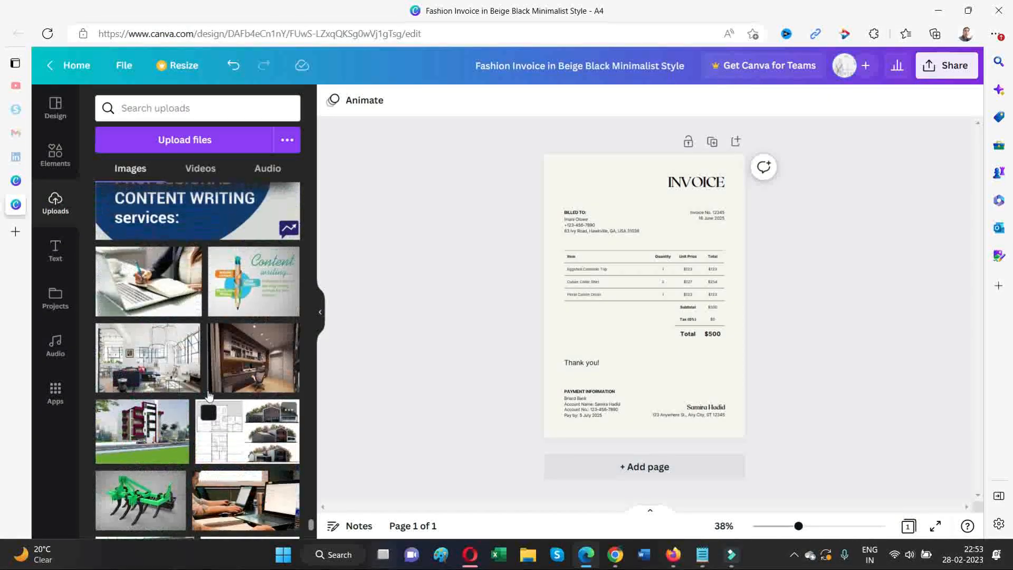
scroll(210, 396, "up", 3)
scroll(209, 396, "down", 15)
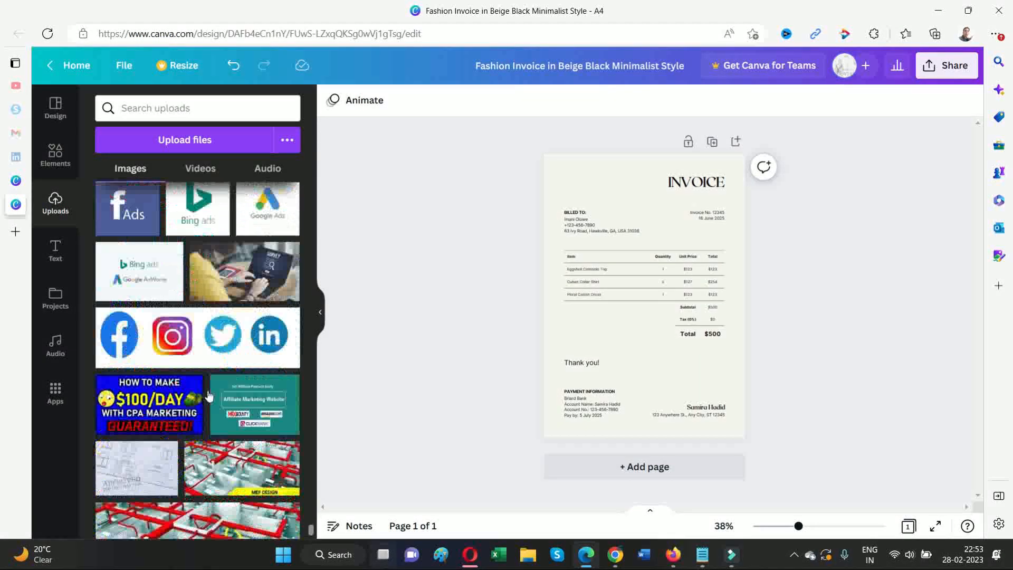
scroll(210, 396, "down", 15)
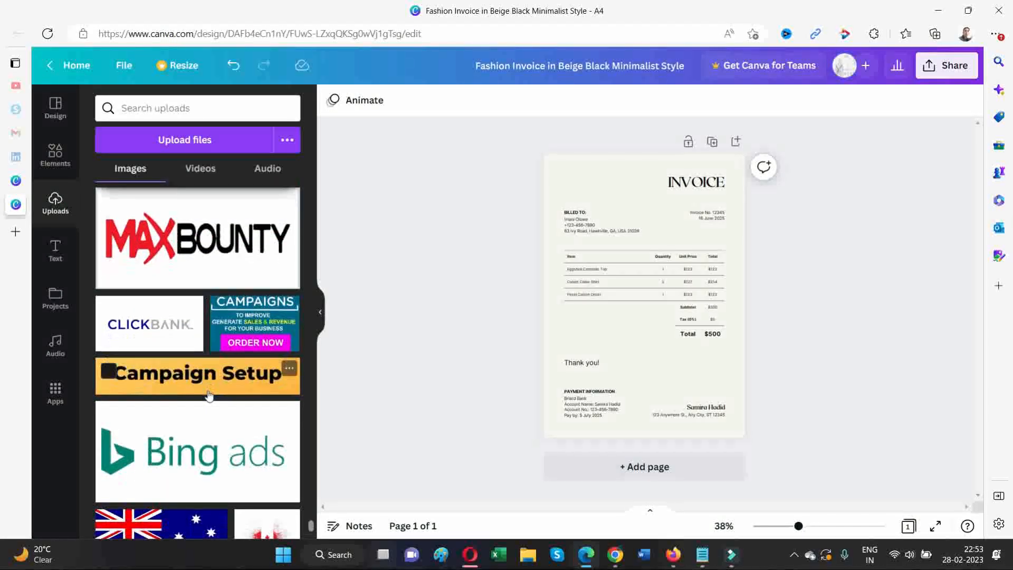
scroll(209, 396, "down", 15)
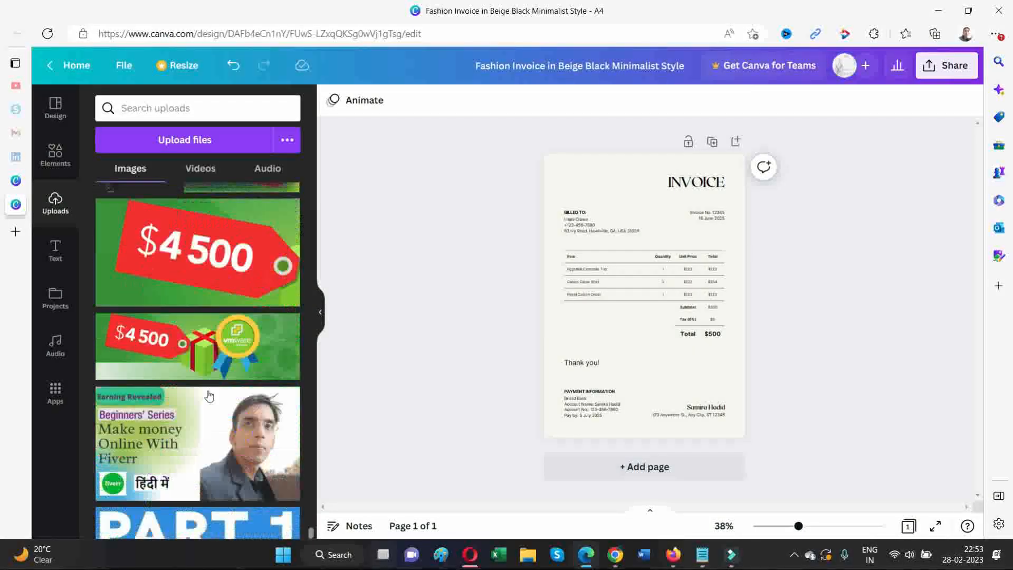
scroll(210, 396, "down", 15)
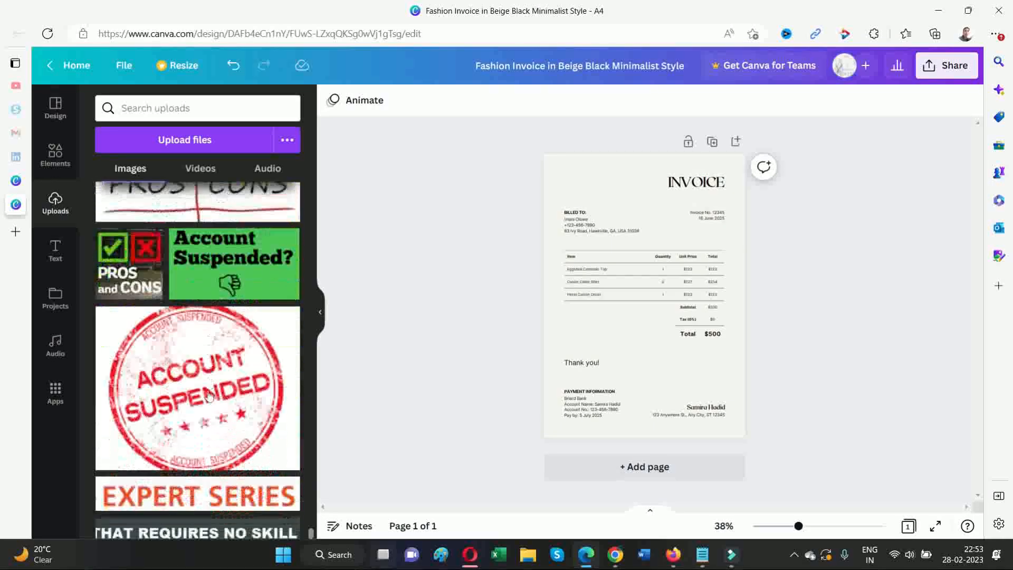
scroll(209, 396, "down", 15)
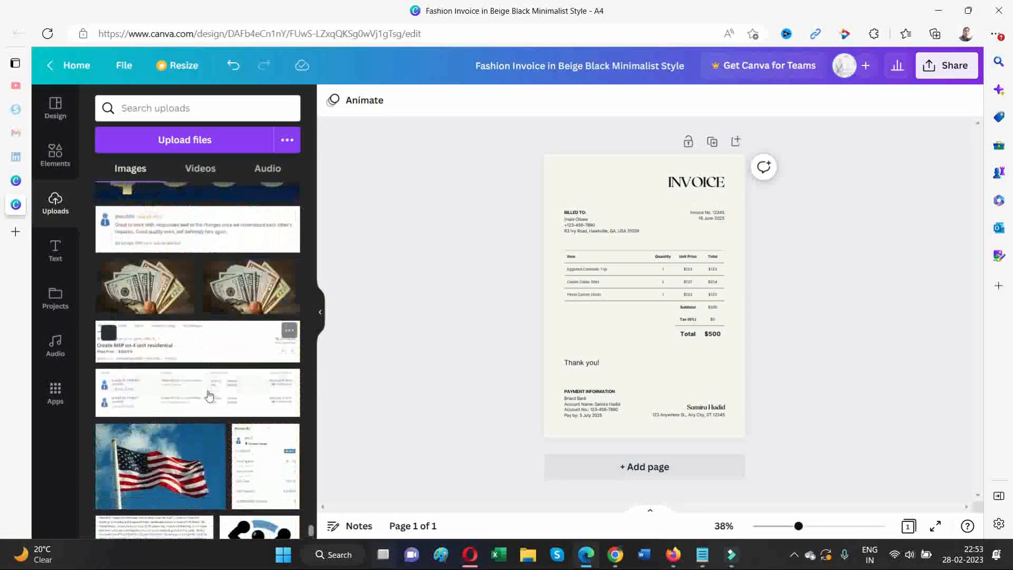
scroll(210, 396, "down", 15)
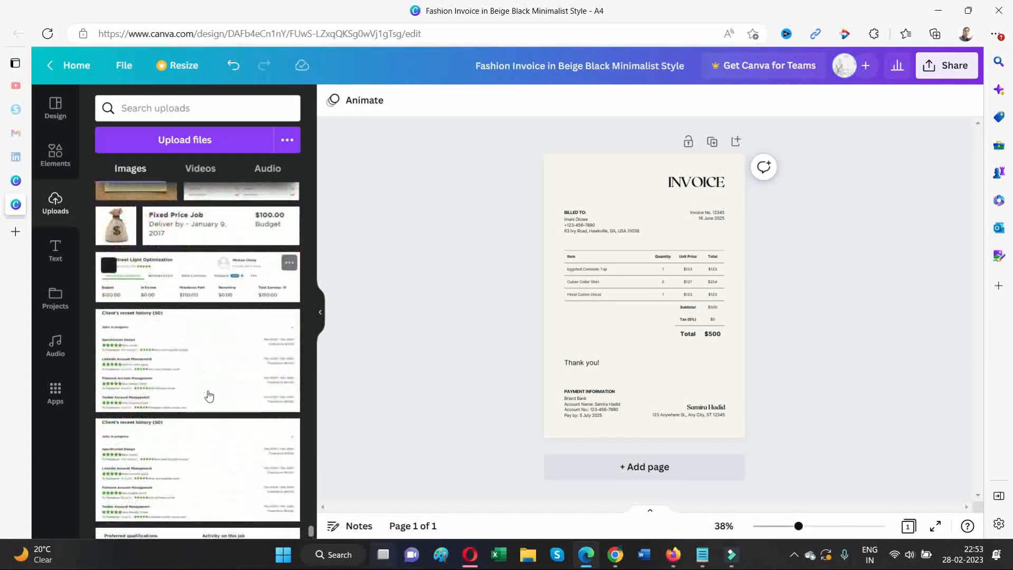
scroll(210, 396, "down", 4)
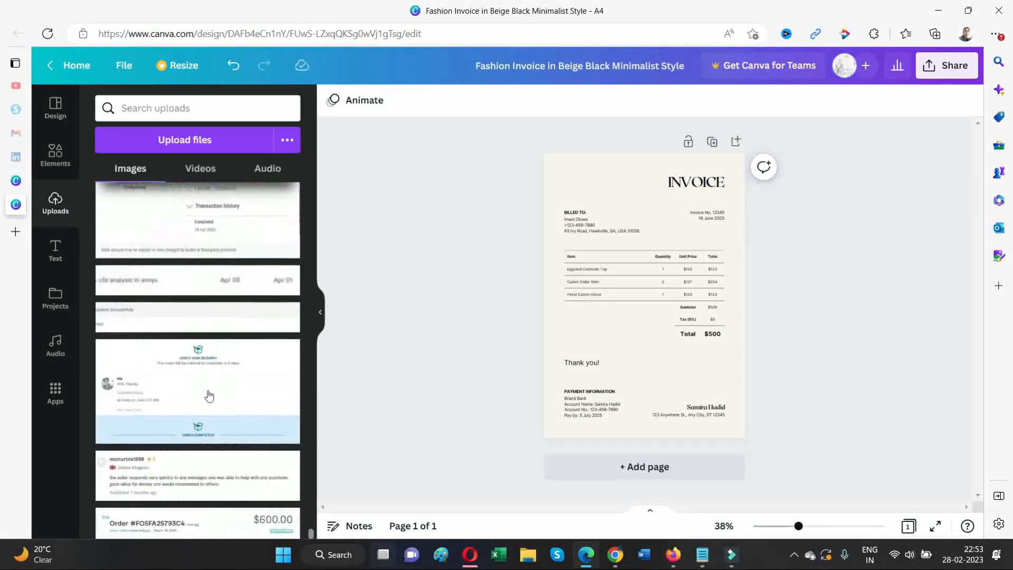
scroll(210, 396, "down", 4)
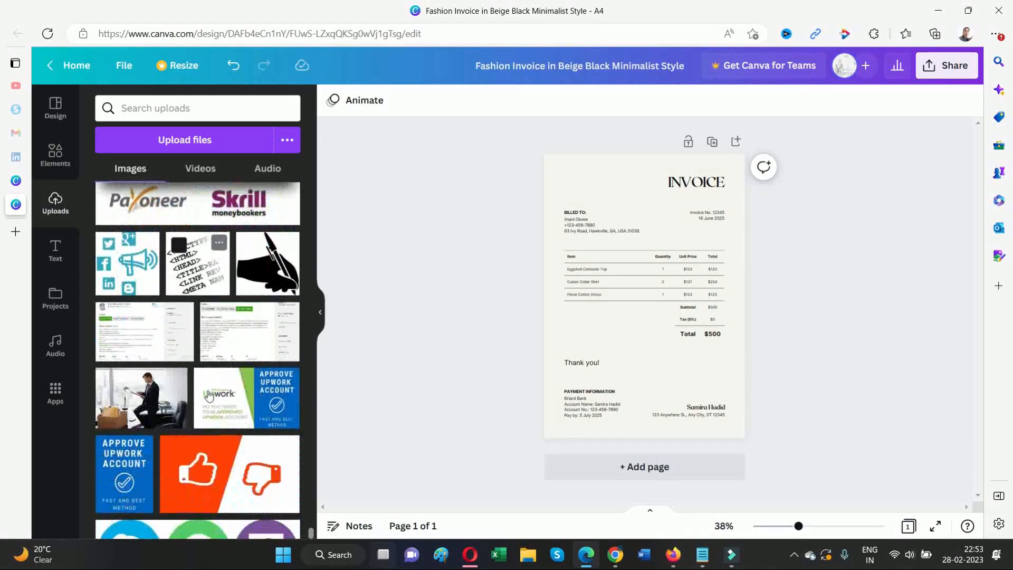
scroll(209, 396, "down", 10)
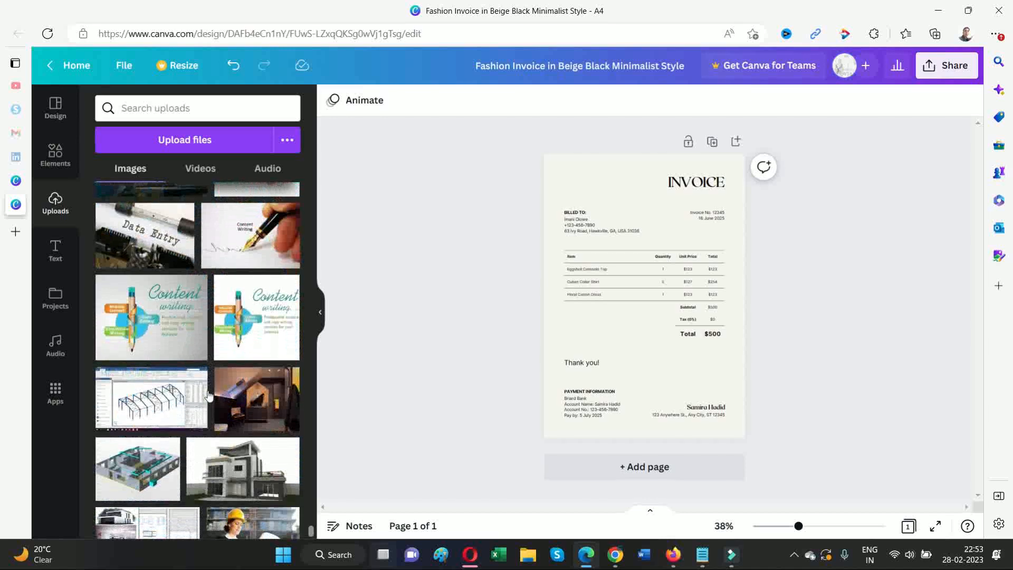
scroll(210, 395, "down", 5)
scroll(206, 395, "down", 6)
scroll(149, 218, "up", 2)
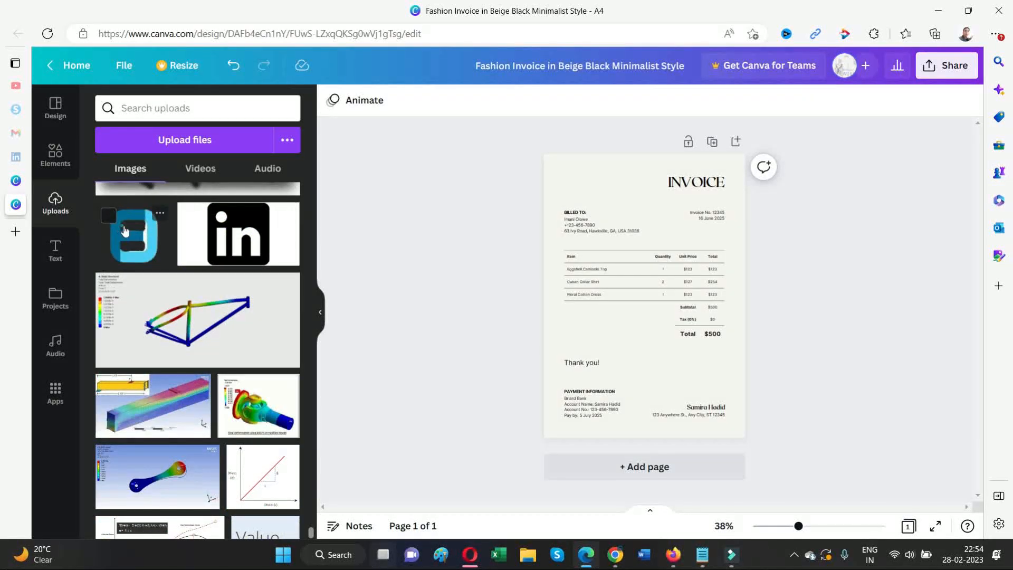
Step: Place the uploaded blue logo, shrunk small, at the invoice's top-left corner
left_click_drag(595, 185, 586, 181)
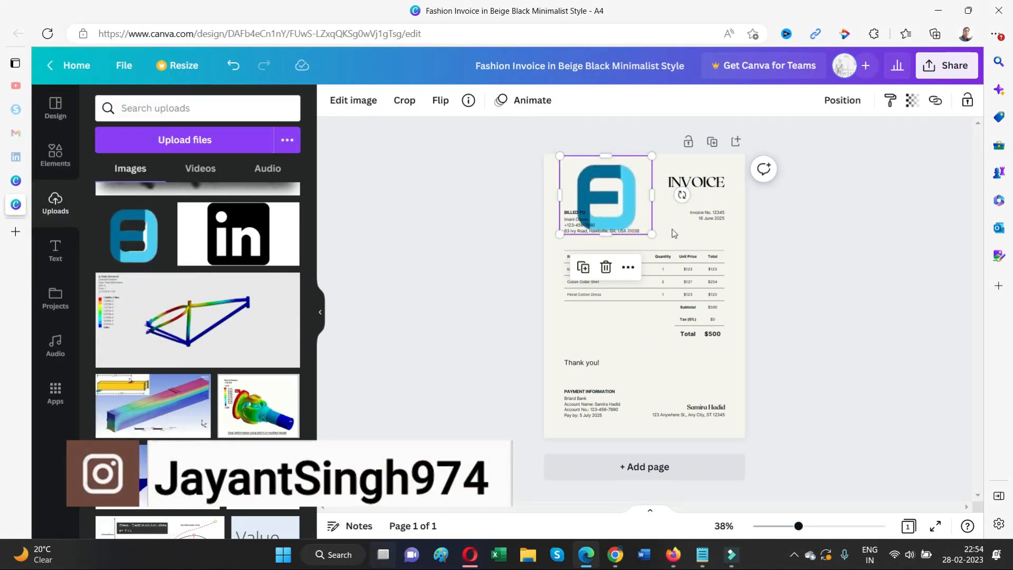
left_click_drag(651, 233, 578, 196)
left_click(828, 260)
Step: Change the invoice date to 16 June 2022 and rename the first item WEBSITE DESIGN
left_click(845, 214)
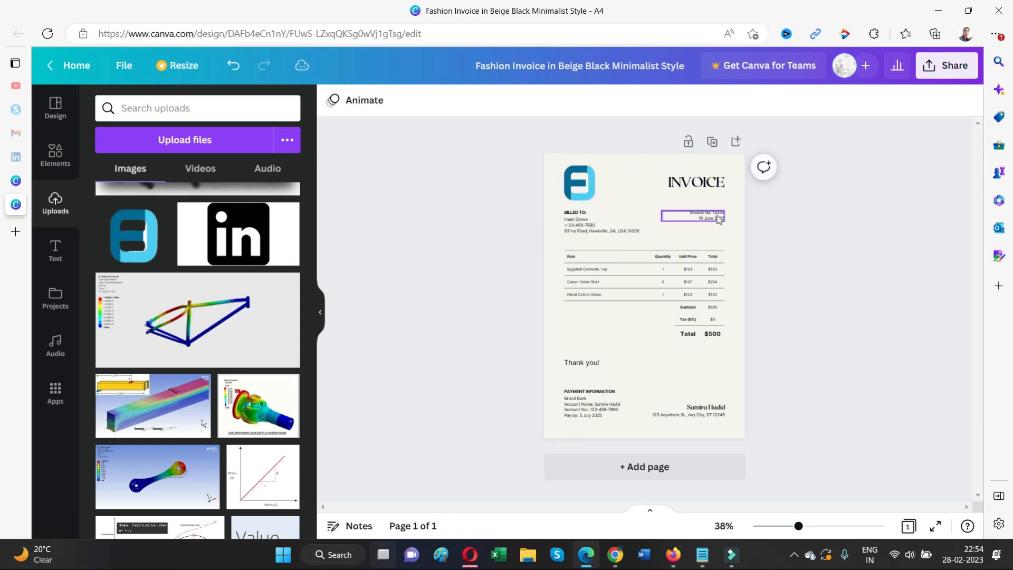
double_click(710, 217)
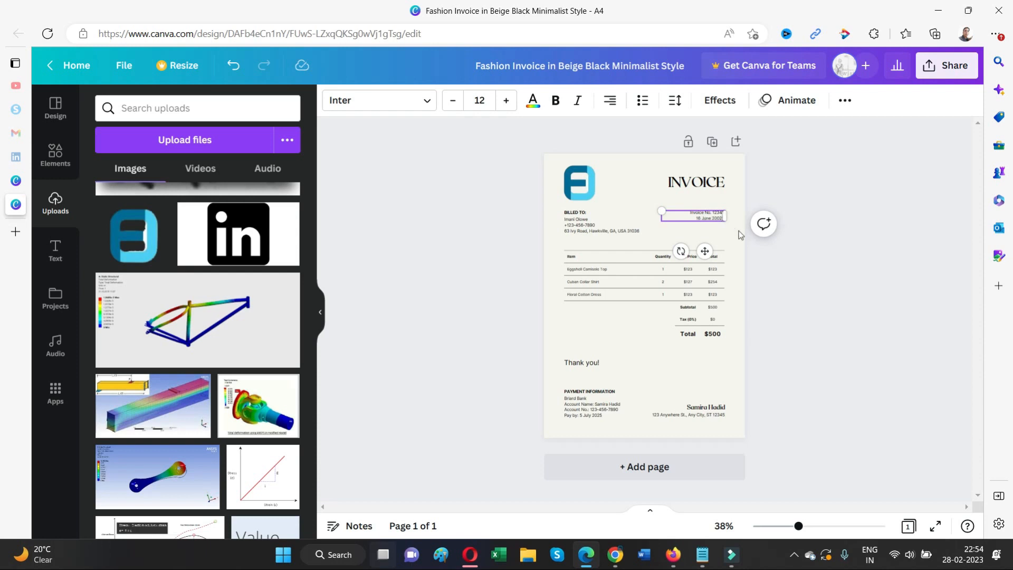
left_click(807, 175)
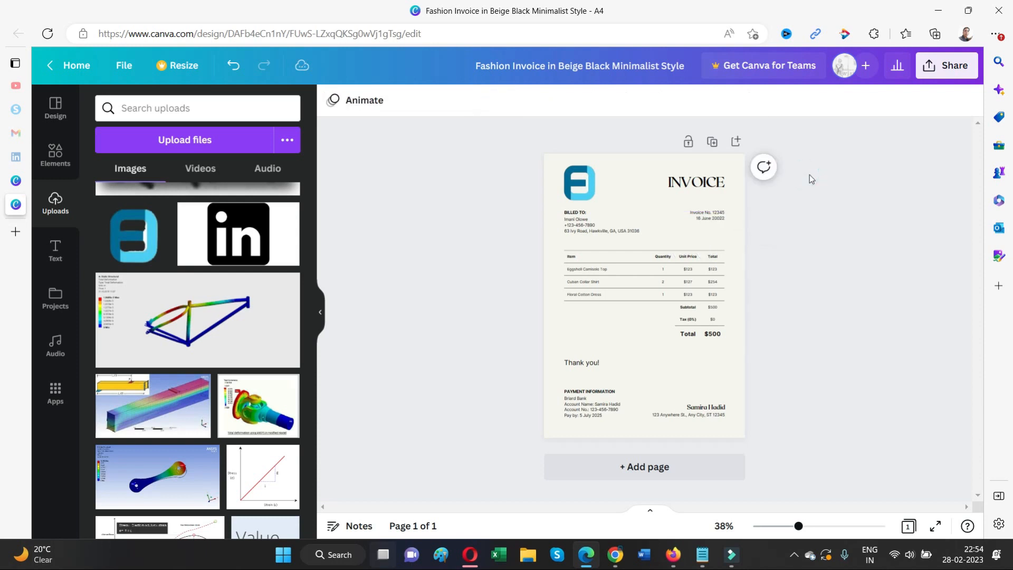
left_click(725, 219)
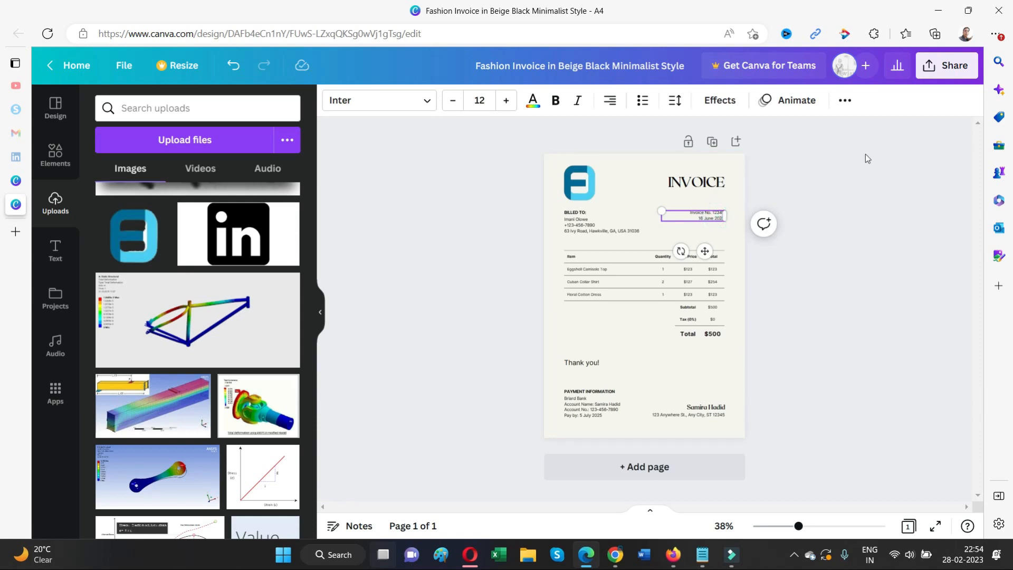
left_click(843, 259)
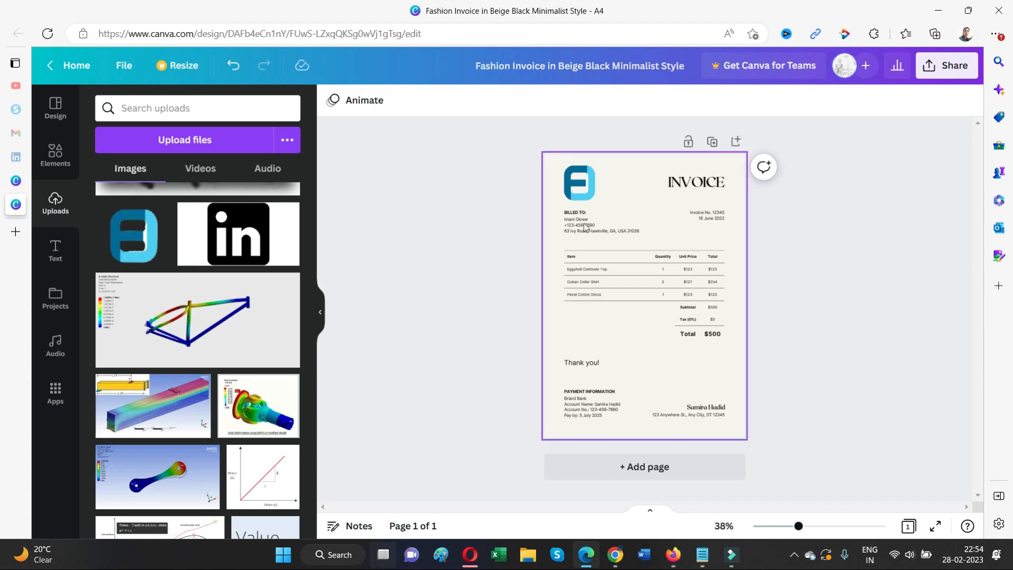
double_click(611, 271)
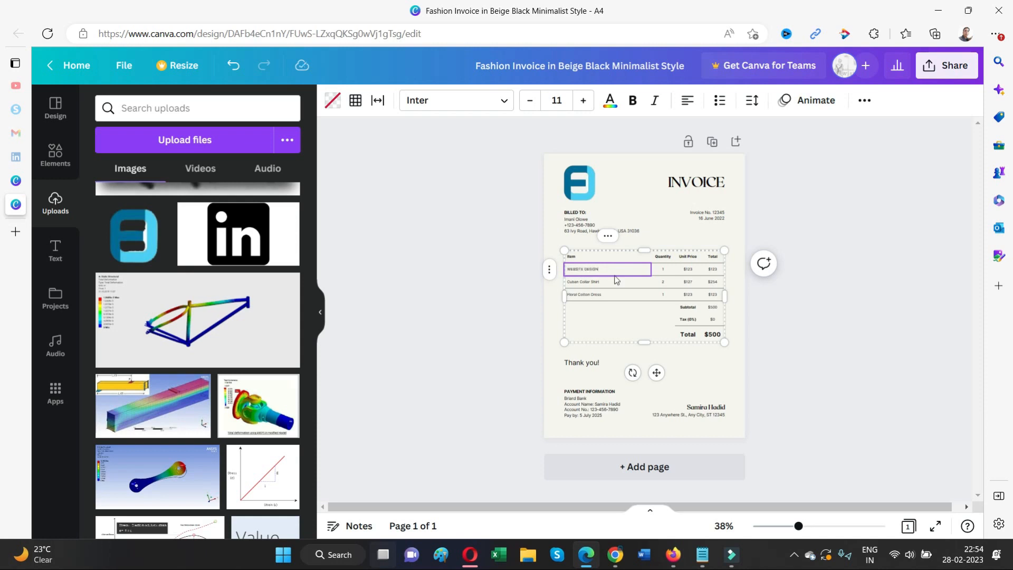
Step: Replace the second item Cuban Collar Shirt with SALES FUNNEL DESIGN
left_click(689, 271)
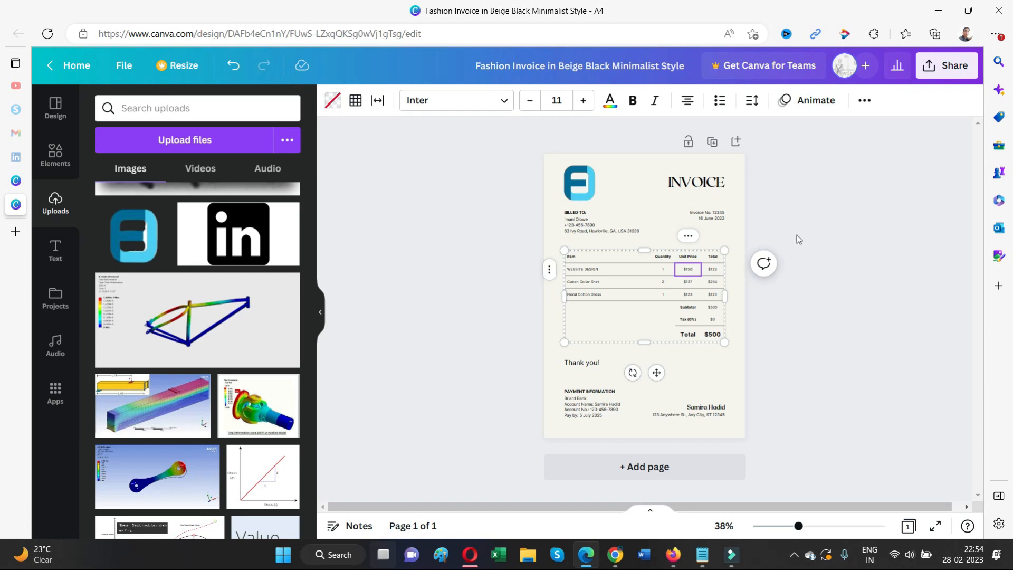
left_click(713, 270)
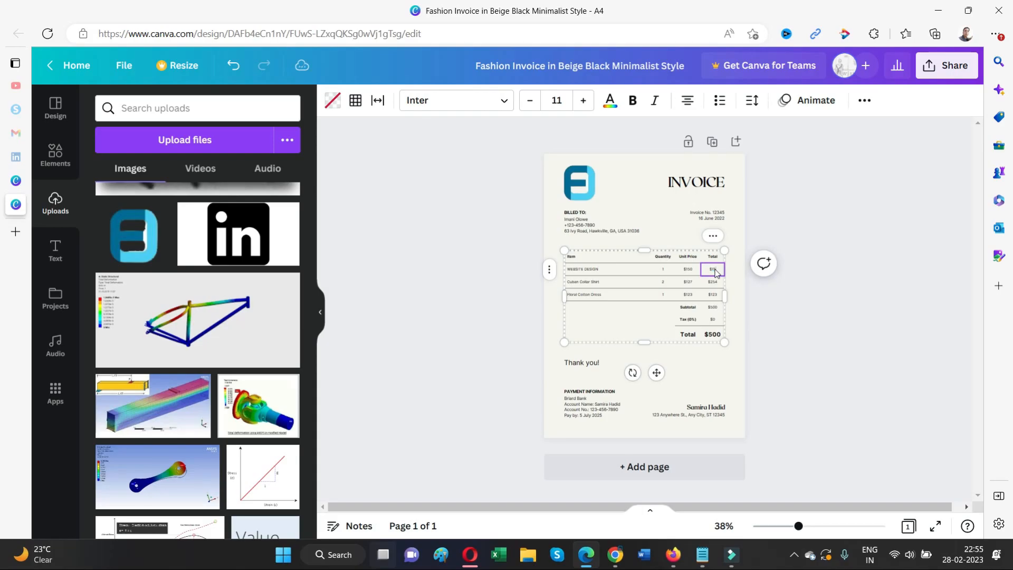
left_click(828, 252)
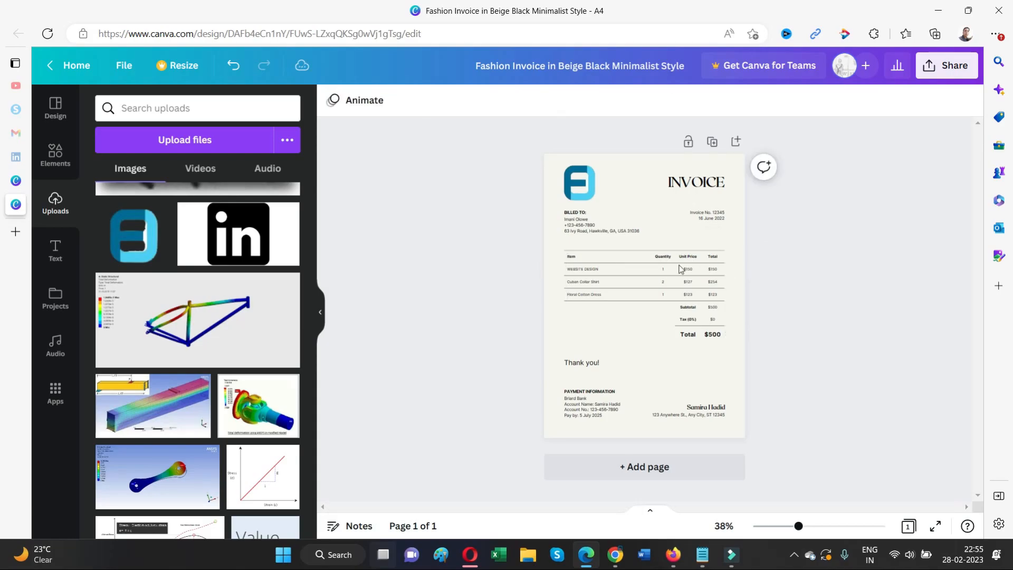
left_click(598, 284)
left_click(599, 284)
type("FUN")
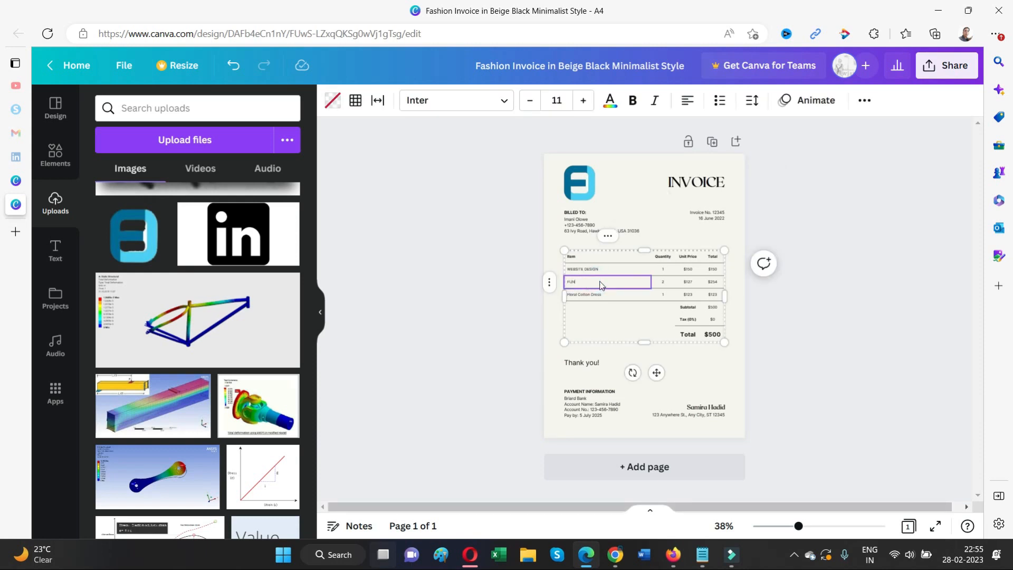
type("N")
key("BackSpace")
key("BackSpace")
key("BackSpace")
key("BackSpace")
type("SALES FUN")
Step: Set the second row's quantity to 1, unit price $250 and total $250
left_click(664, 286)
double_click(664, 287)
type("1")
left_click(688, 283)
double_click(689, 286)
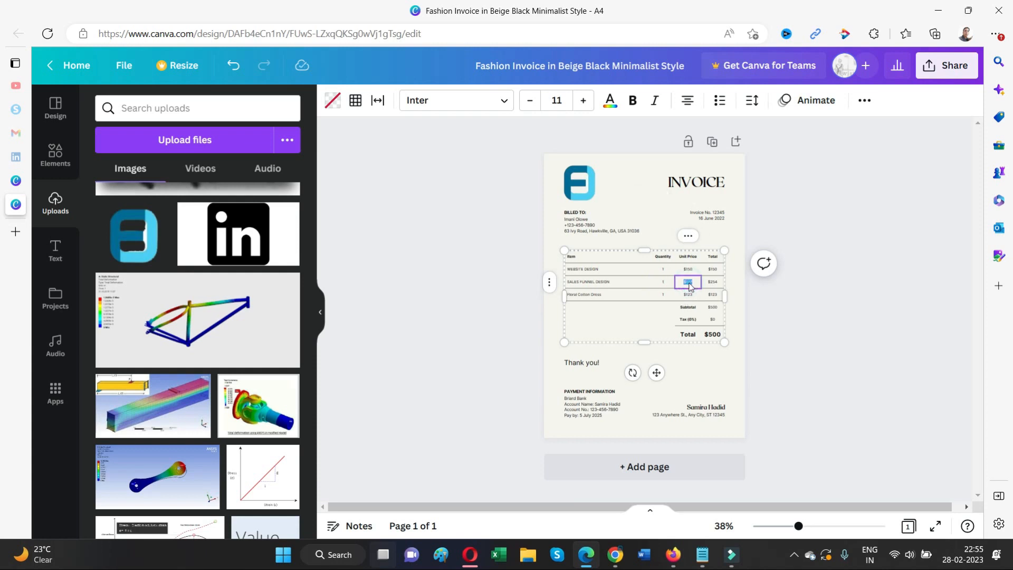
type("$250")
left_click(714, 284)
double_click(715, 283)
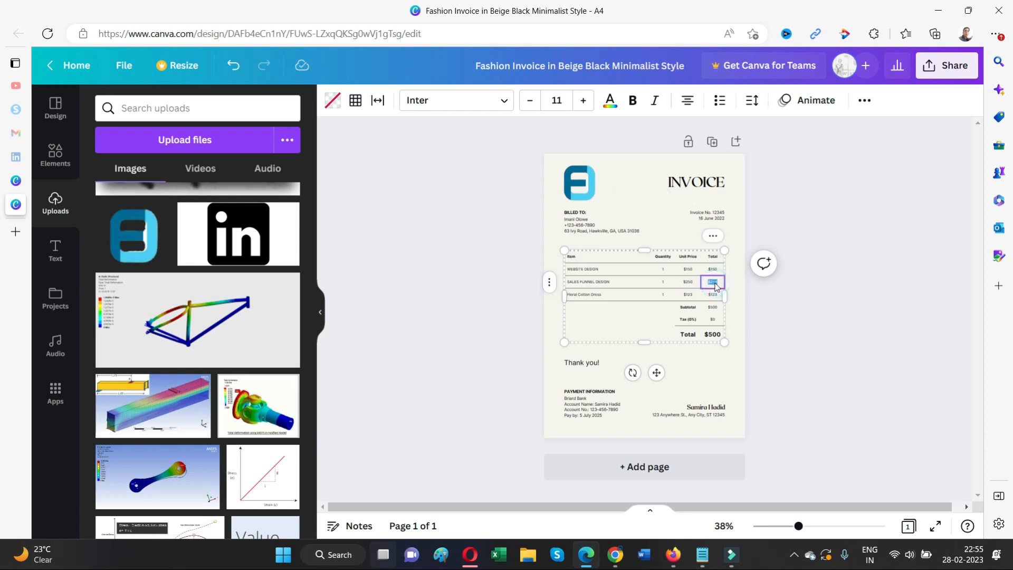
type("$")
left_click(815, 281)
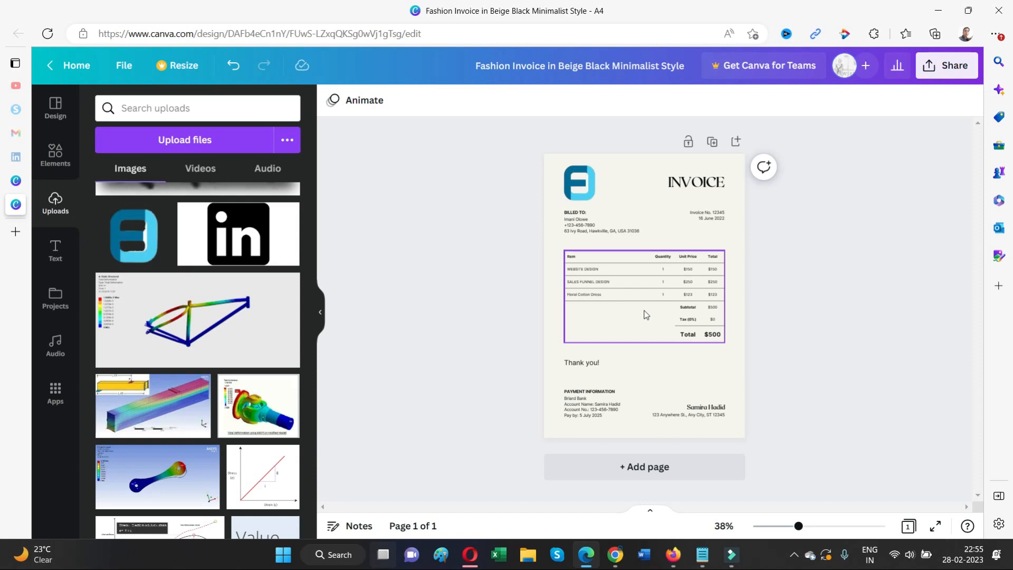
Step: Replace the third item Floral Cotton Dress with SOCIAL MEDIA DESIGN
left_click(593, 300)
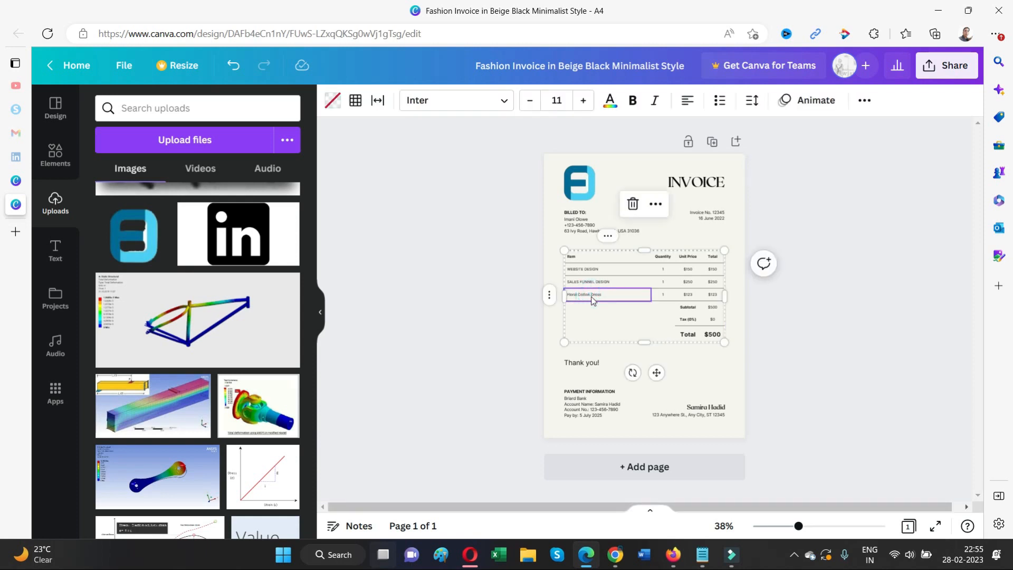
double_click(594, 299)
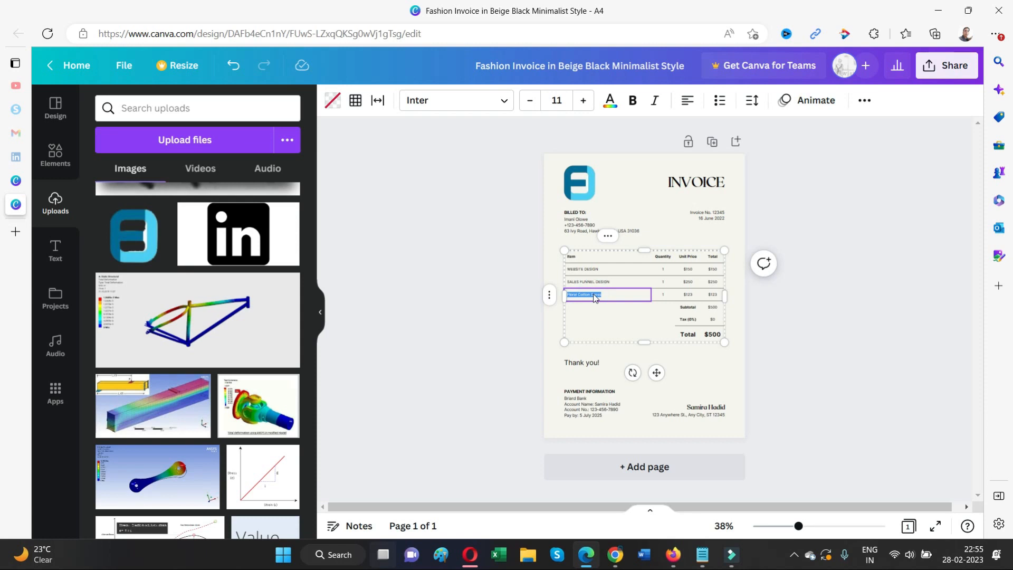
type("SD")
Step: Set the third row's quantity to 10, unit price $10 and total $100
left_click(667, 297)
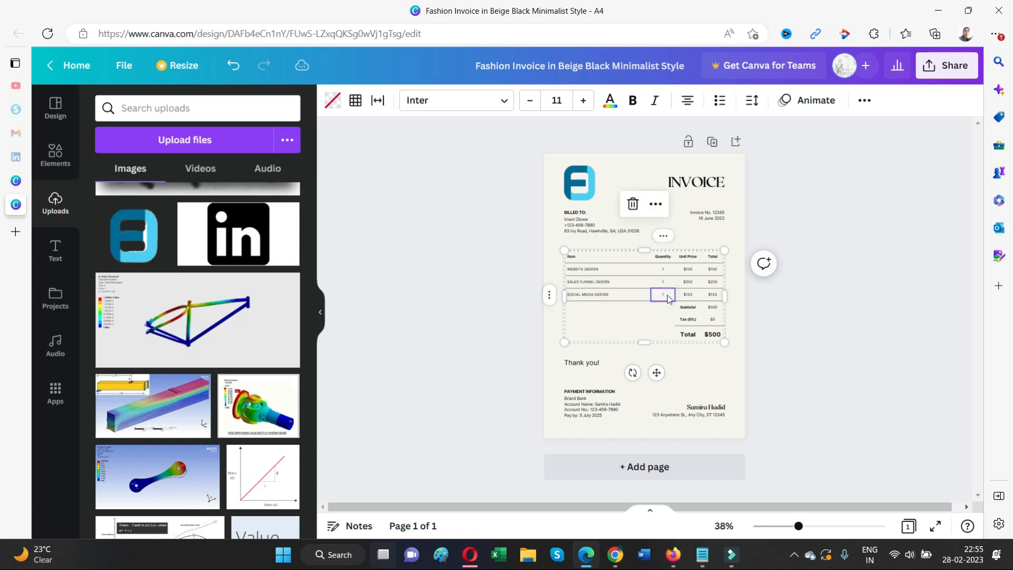
double_click(669, 299)
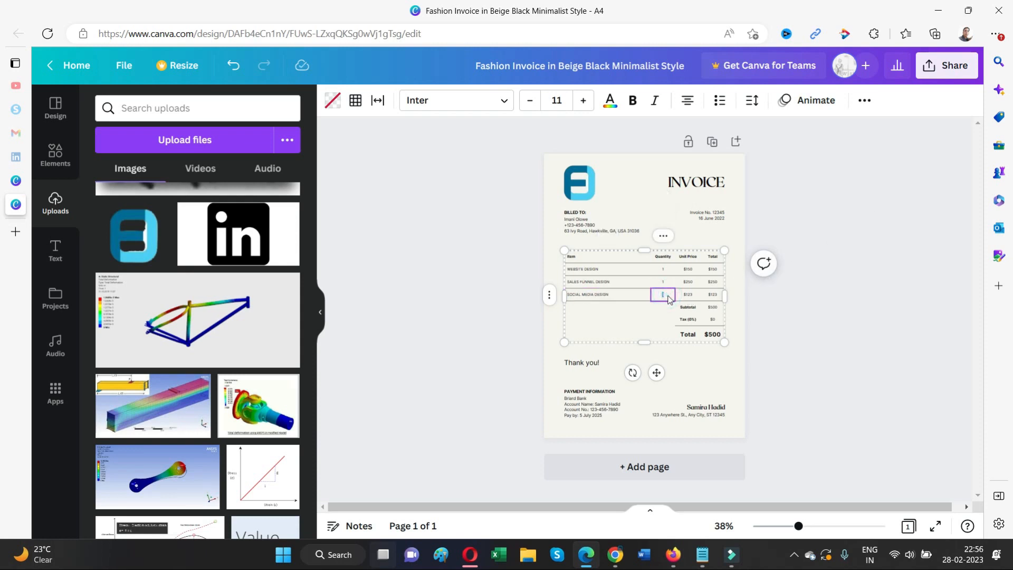
double_click(692, 295)
type("8")
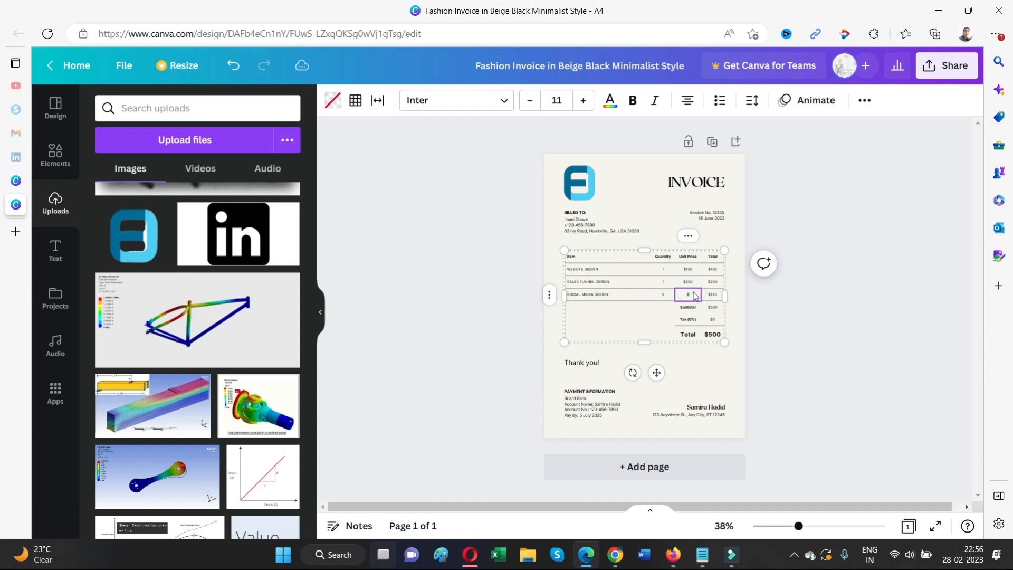
type("250")
type("15")
double_click(713, 297)
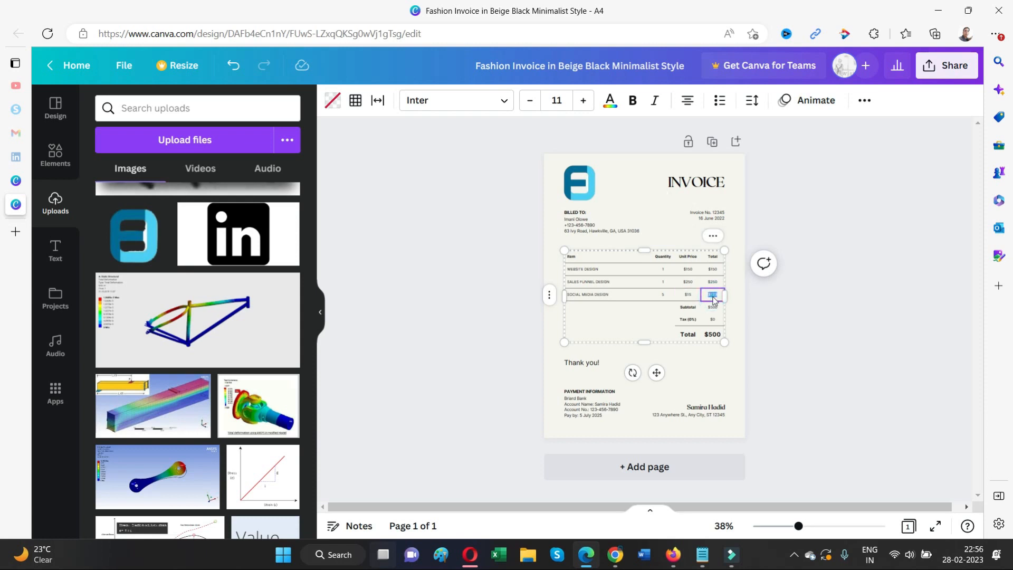
type("$")
double_click(689, 296)
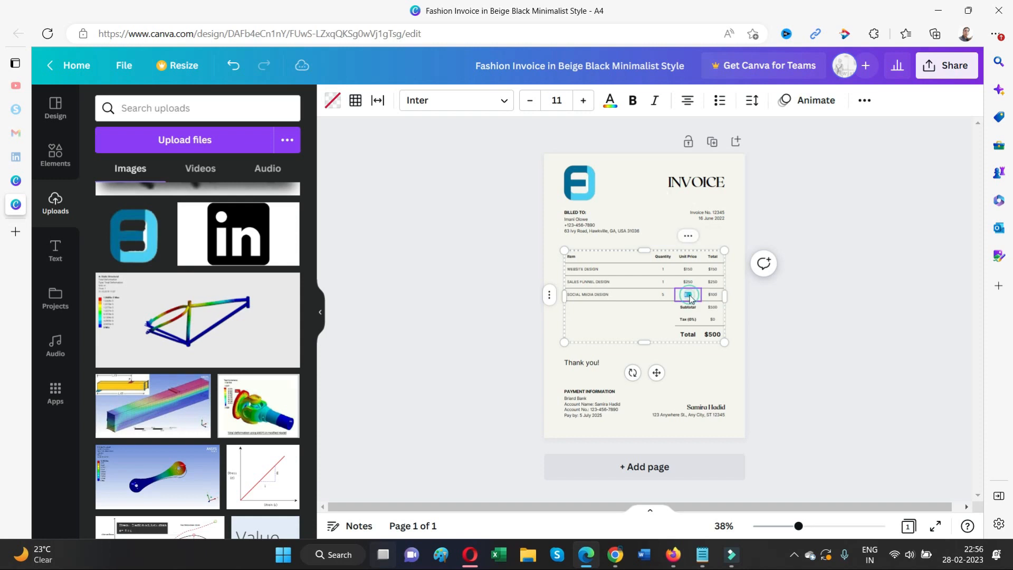
type("$10")
left_click(662, 297)
left_click(662, 297)
double_click(663, 298)
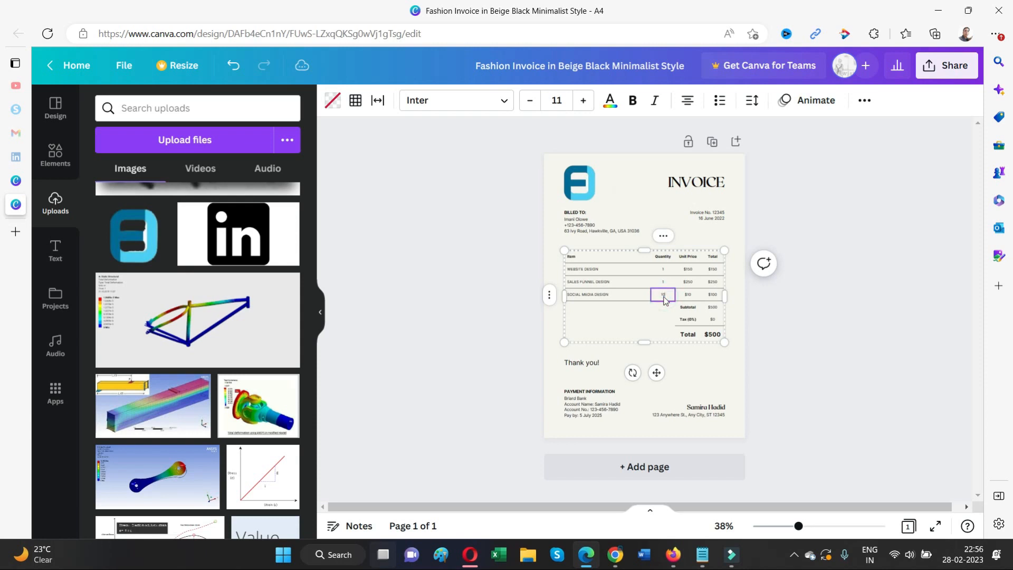
left_click(802, 283)
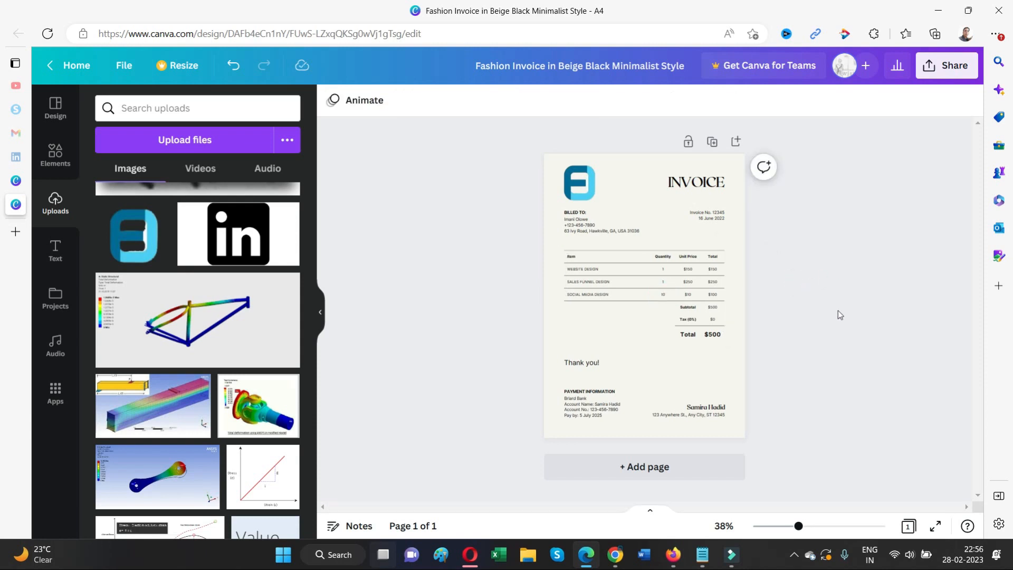
Step: Change the payment due date's year from 2025 to 2022
left_click(605, 414)
left_click(605, 414)
left_click(605, 415)
key("BackSpace")
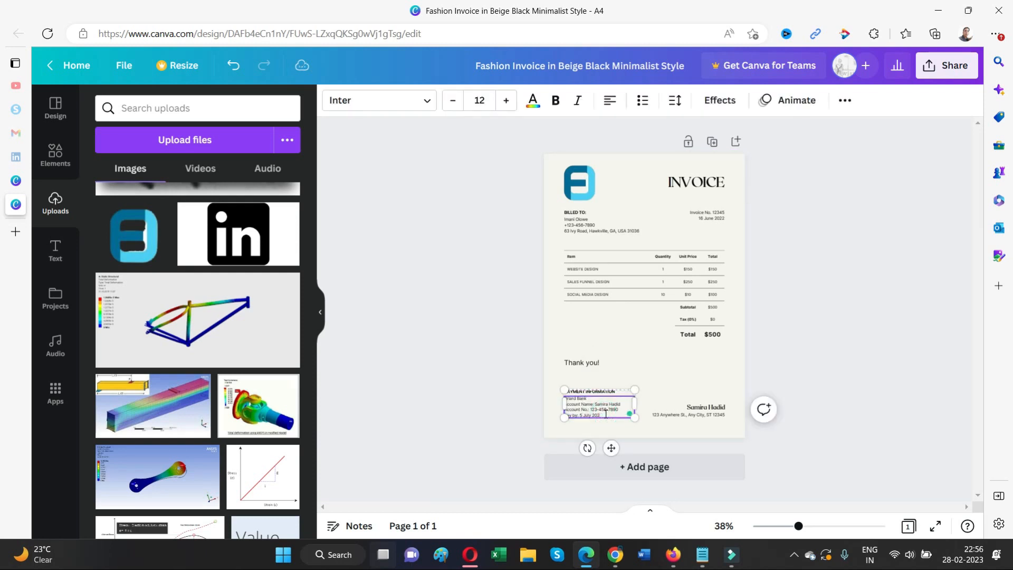
type("22")
left_click(802, 349)
Step: Replace the payment details' account name with the user's own name
left_click(617, 406)
left_click(616, 402)
left_click(606, 405)
left_click_drag(595, 404, 604, 416)
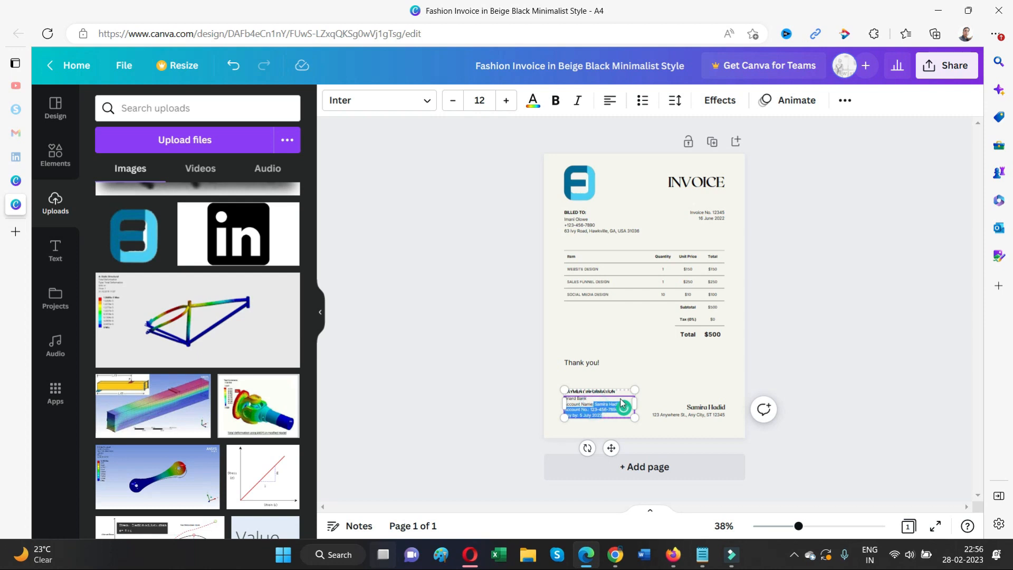
left_click(759, 346)
left_click(618, 406)
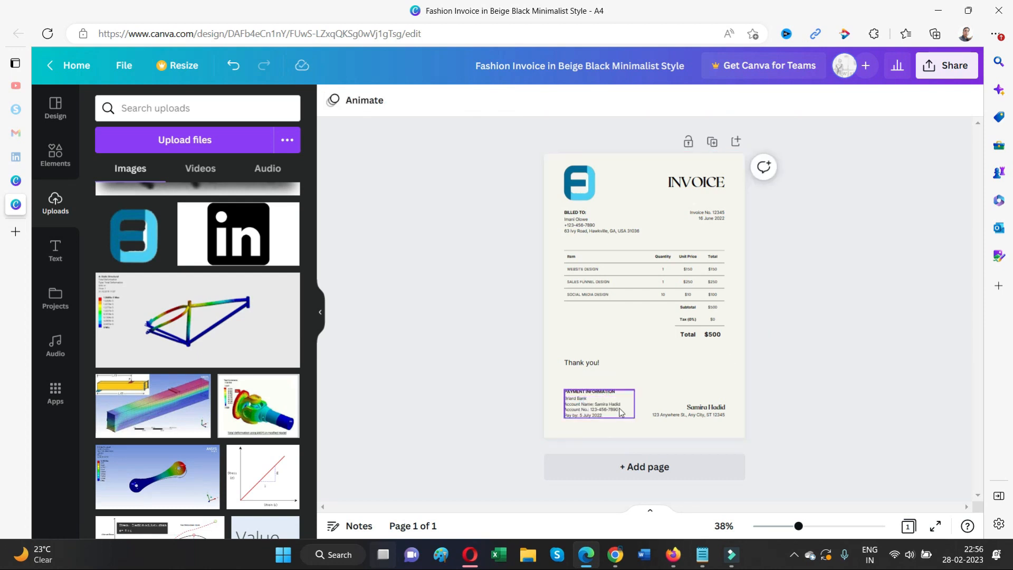
left_click(620, 404)
left_click(598, 404)
left_click(600, 404)
type("KUMAR")
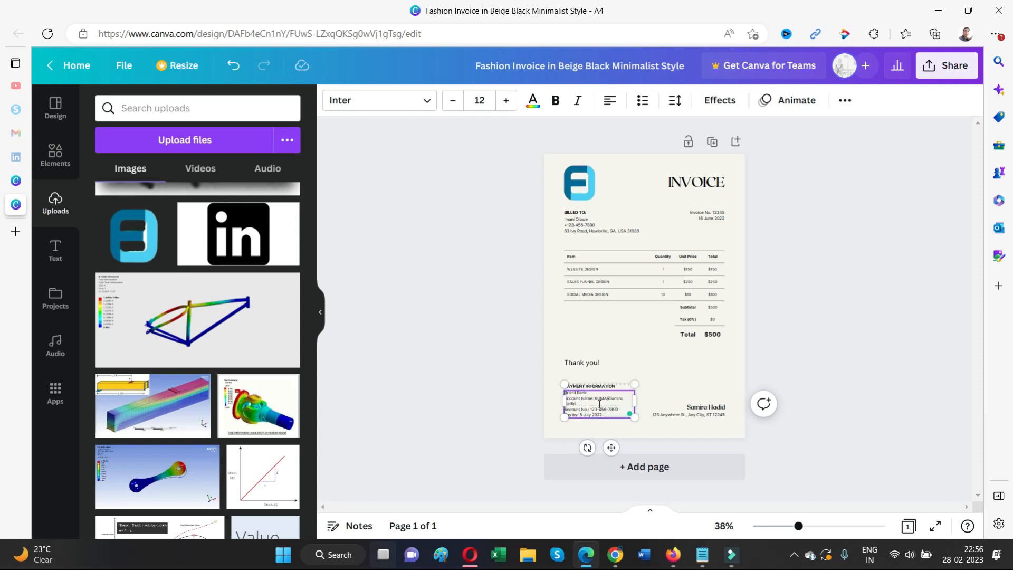
key("BackSpace")
key("BackSpace")
key("BackSpace")
key("BackSpace")
key("BackSpace")
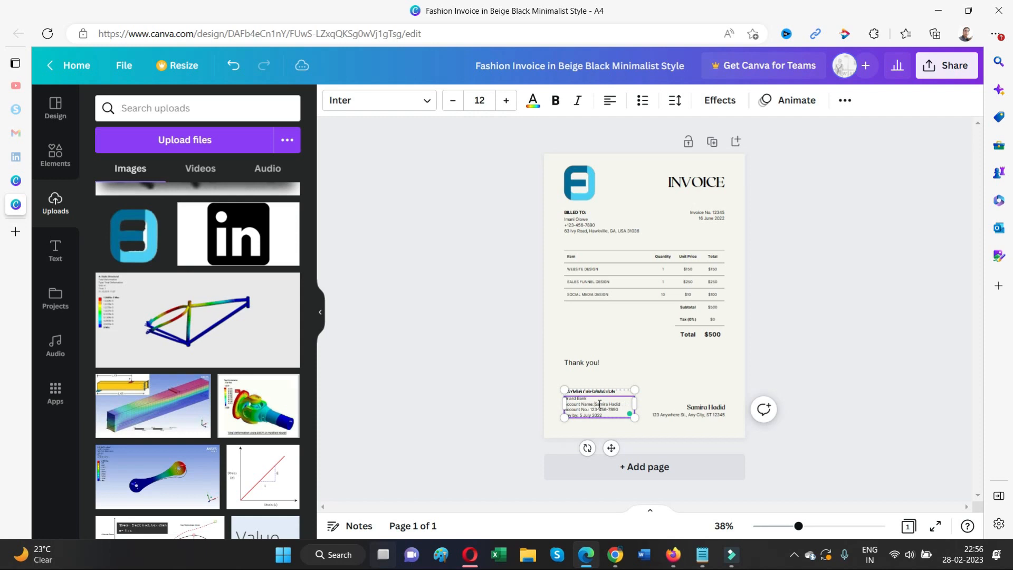
type("kumar")
type("jayart singh")
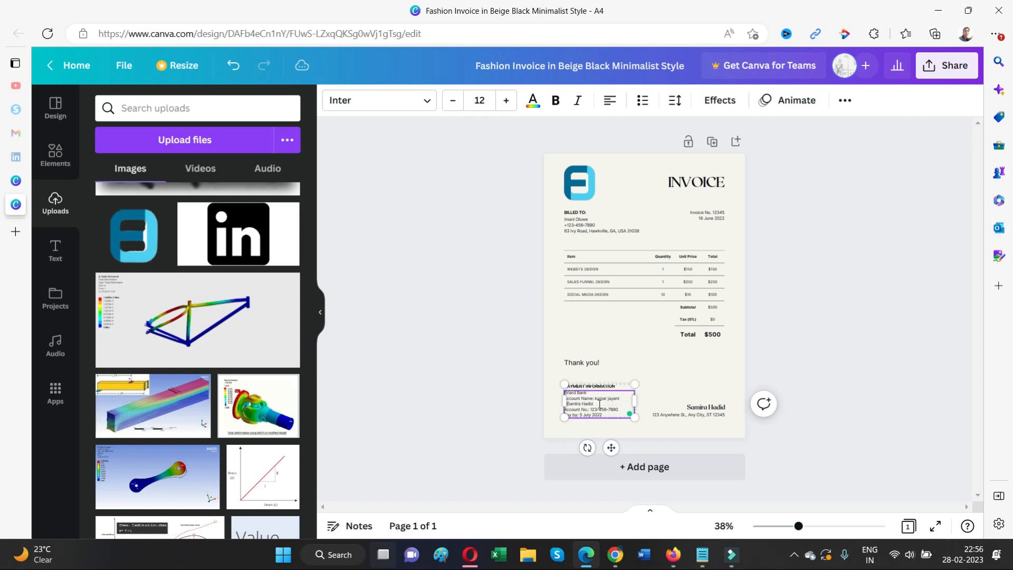
key("Delete")
key("Delete")
key("Delete")
key("Delete")
key("Delete")
key("Delete")
key("Delete")
key("Delete")
key("Delete")
key("Delete")
key("Delete")
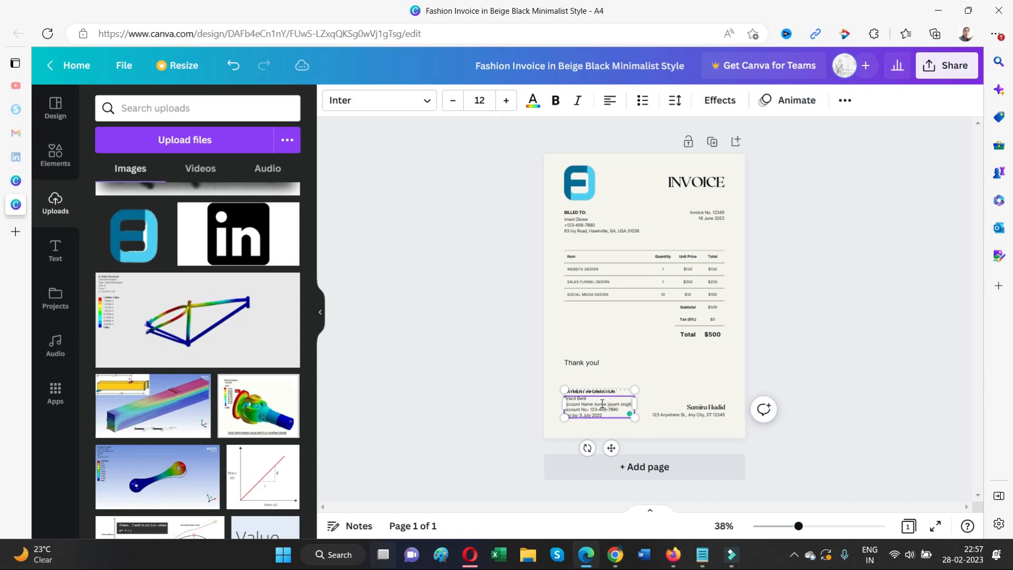
Step: Replace the signature name with the user's full name in capitals
left_click(822, 357)
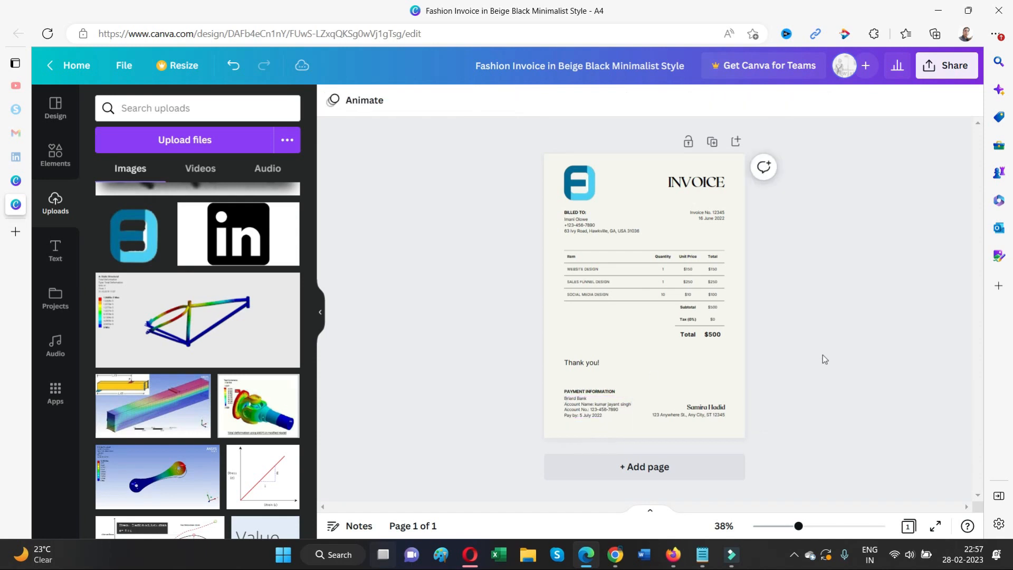
double_click(710, 407)
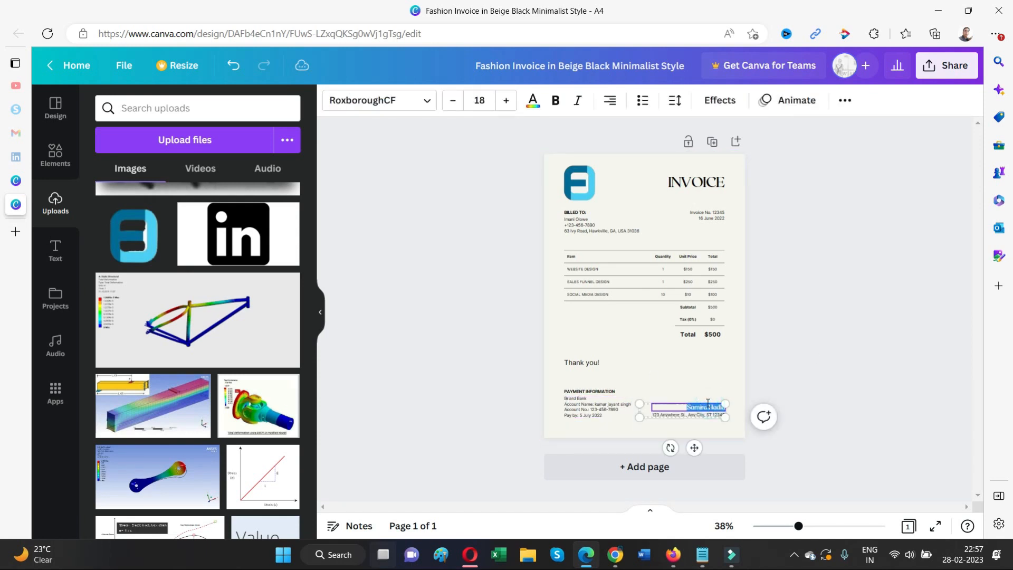
type("kumar jayant")
key("BackSpace")
key("BackSpace")
key("BackSpace")
key("BackSpace")
key("BackSpace")
key("BackSpace")
key("BackSpace")
key("BackSpace")
key("BackSpace")
key("BackSpace")
key("BackSpace")
key("BackSpace")
type("KUMAR JAYANT SINGH")
Step: Replace the address line under the signature with the user's locality and city
left_click(799, 376)
double_click(720, 415)
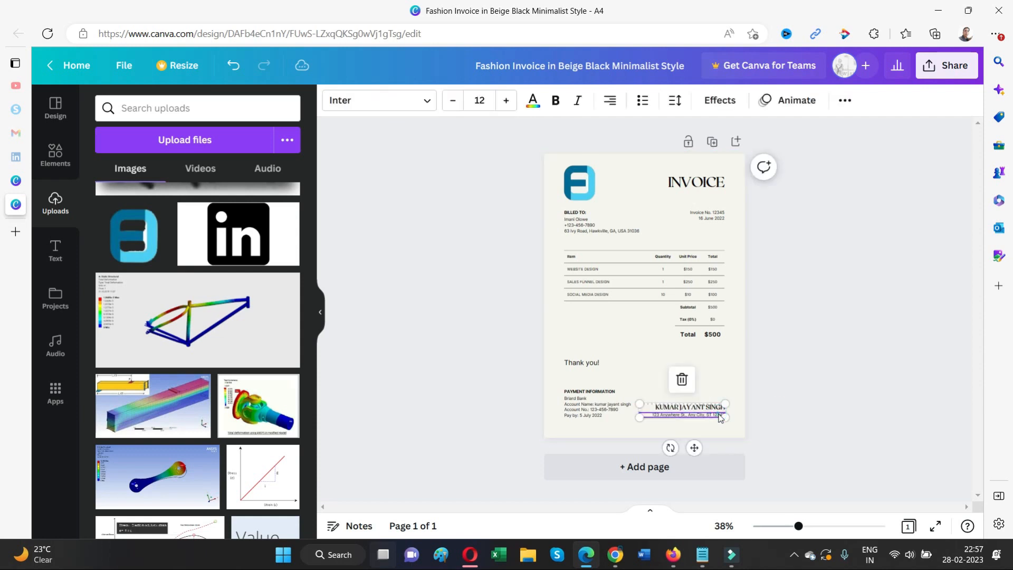
key("BackSpace")
type("VIJAY NAG")
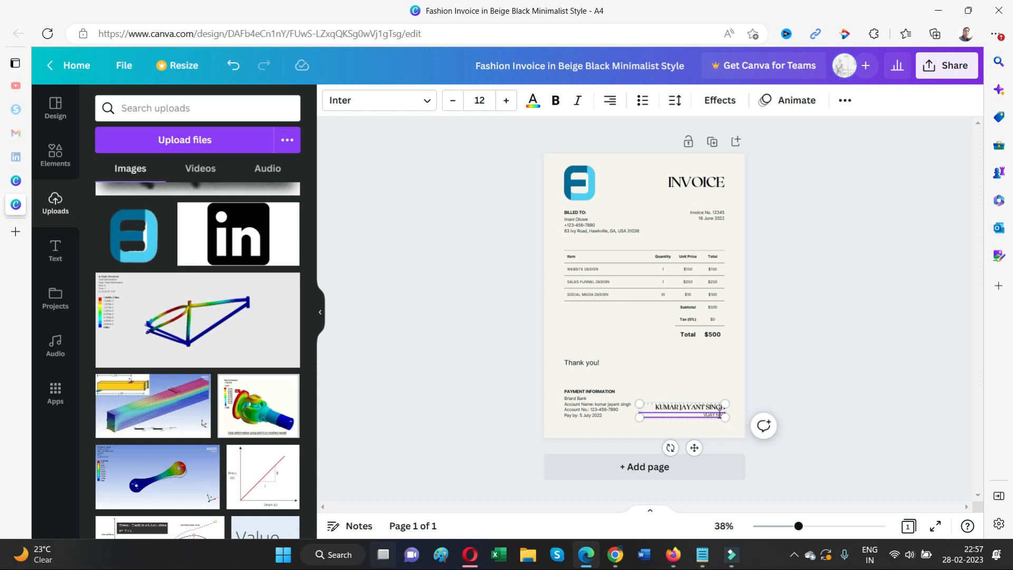
type("PA")
key("BackSpace")
key("BackSpace")
key("BackSpace")
type("AGAR PATN")
left_click(872, 340)
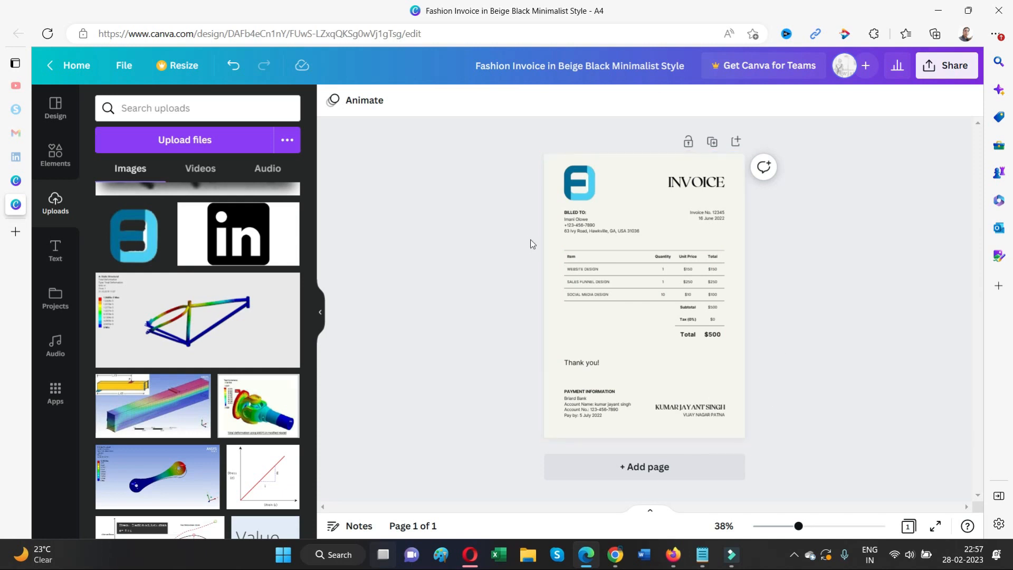
Step: Download the completed invoice from the Share menu as a PDF Standard file
left_click(946, 65)
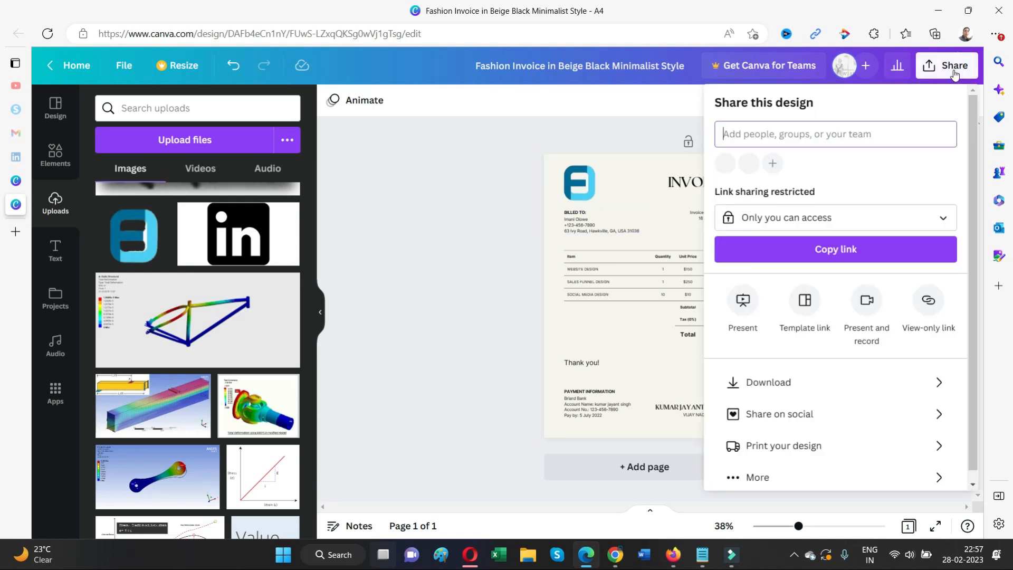
left_click(799, 383)
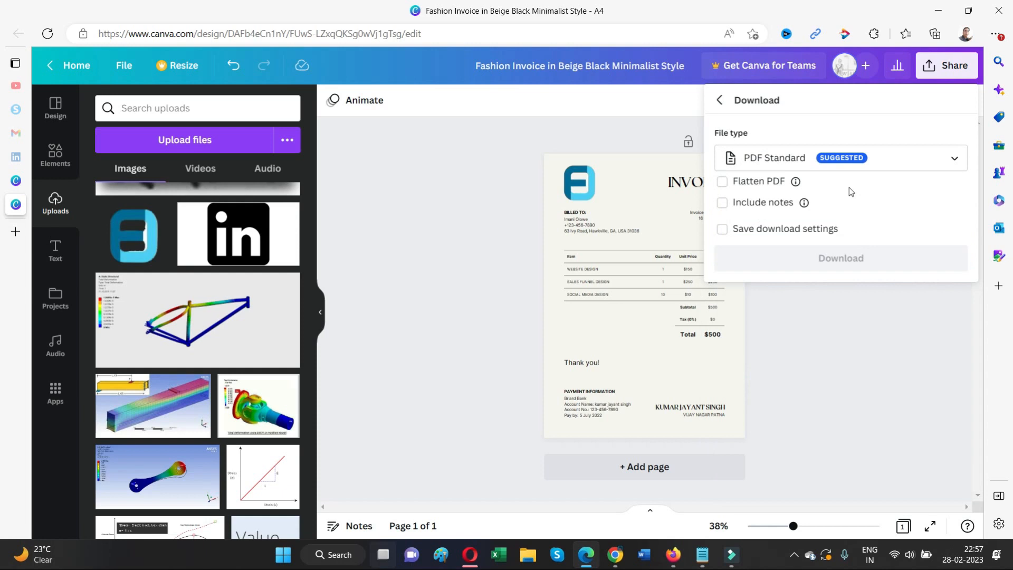
left_click(830, 256)
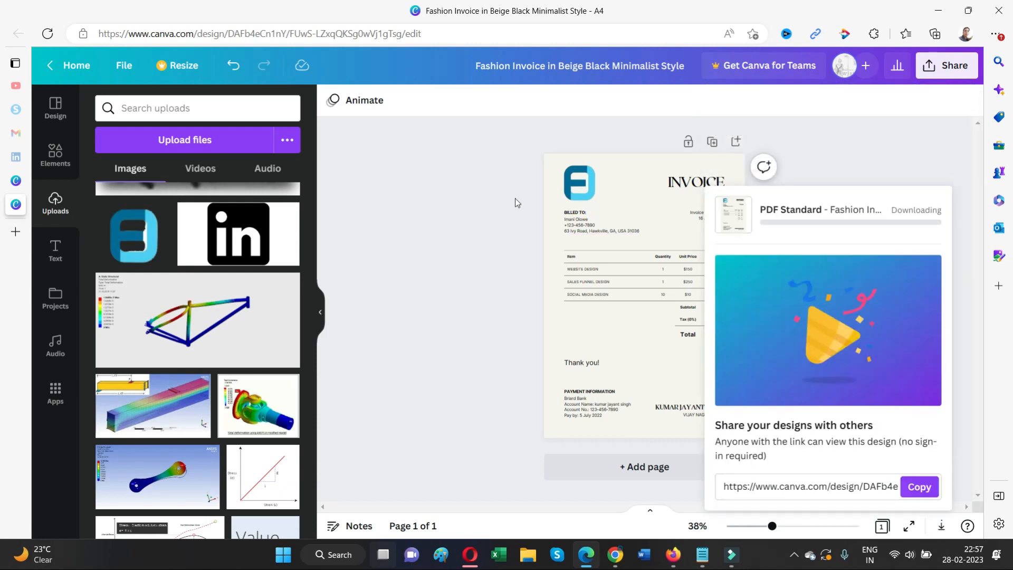